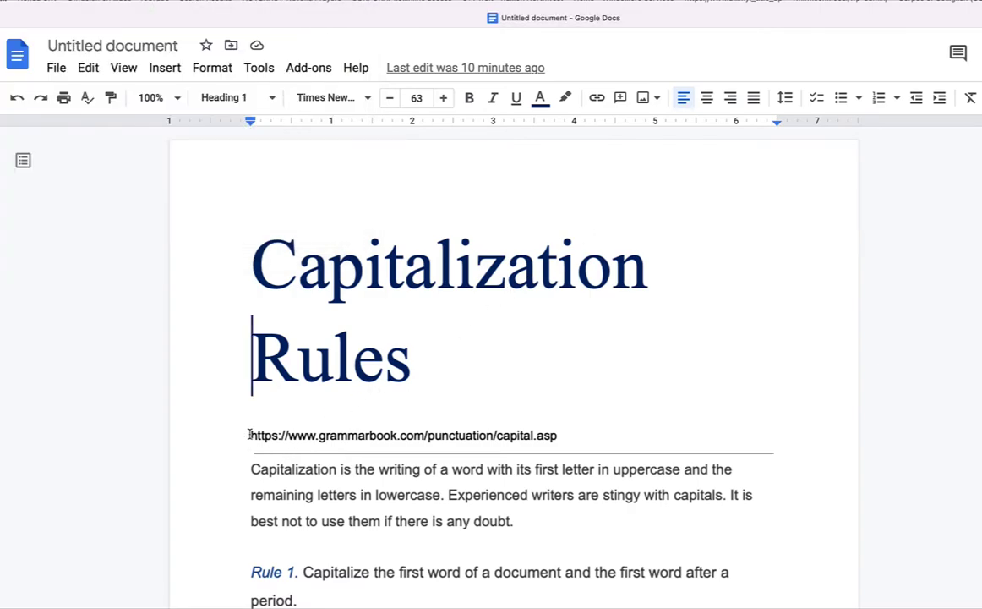
Step: Select the source URL line, then scroll down to Rule 1
drag(250, 435, 524, 446)
triple_click(567, 436)
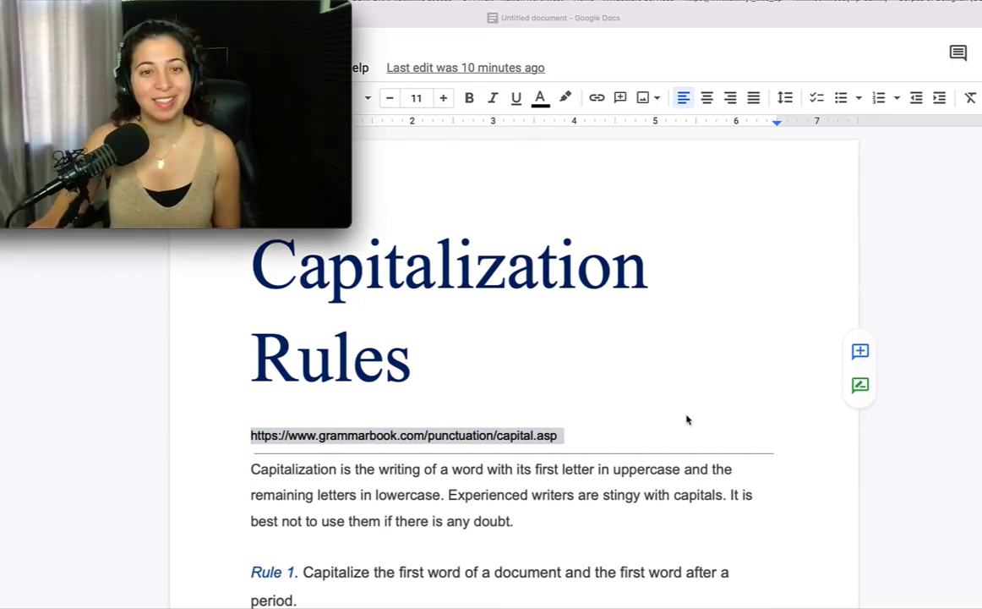
scroll(686, 416, down, 3)
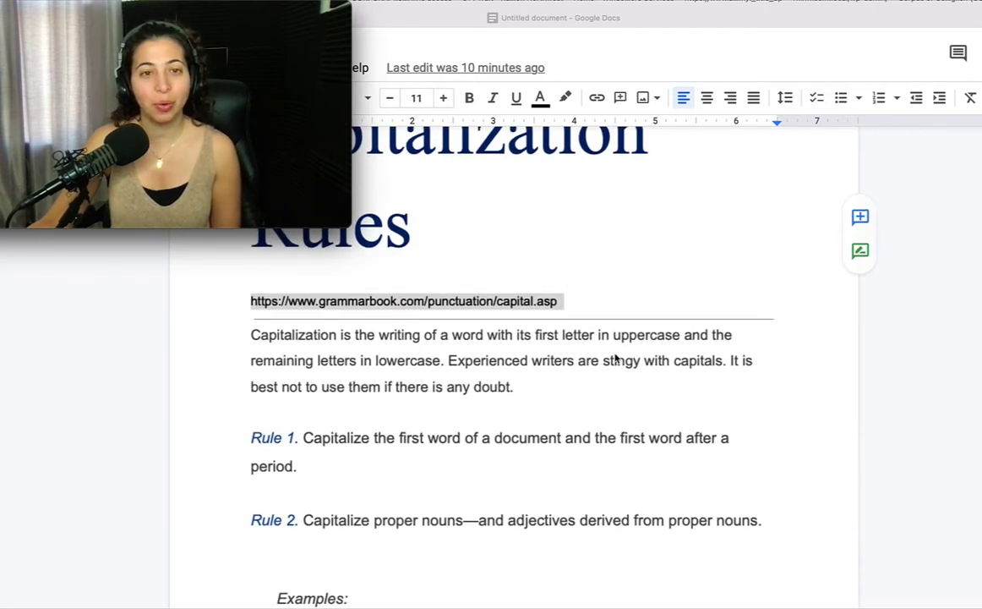
scroll(490, 422, down, 1)
scroll(489, 428, up, 2)
scroll(488, 427, down, 5)
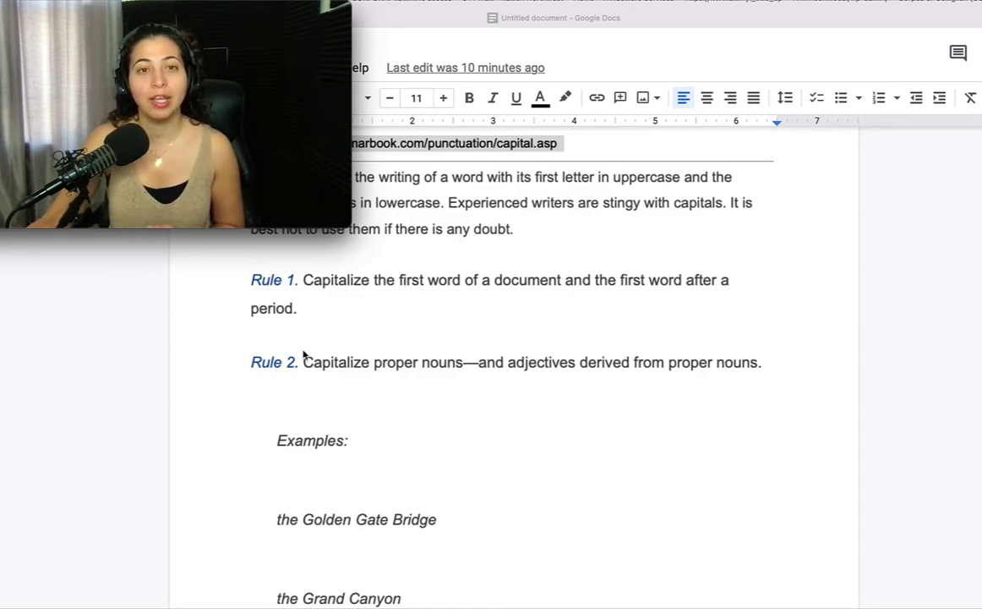
Step: Add the examples "I love to travel." and "The book is green." beneath Rule 1
click(322, 307)
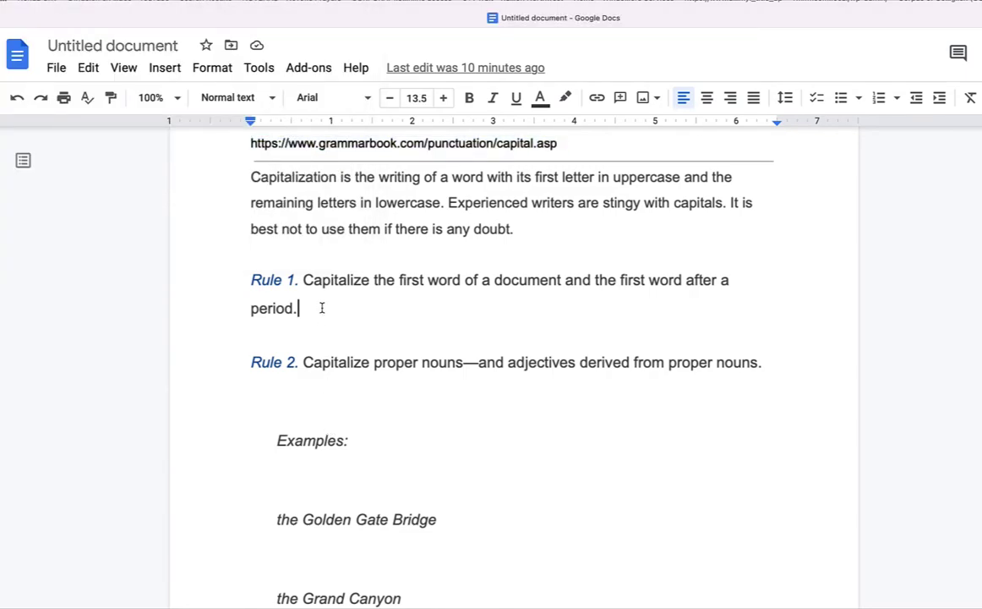
key(Return)
text(I I)
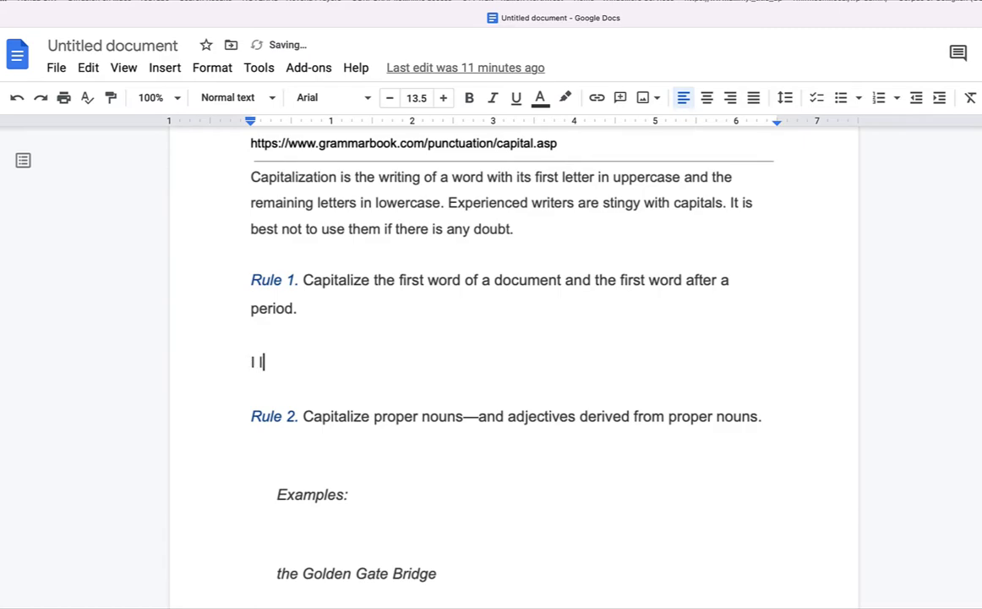
text(ove)
key(BackSpace)
text(e to travel.)
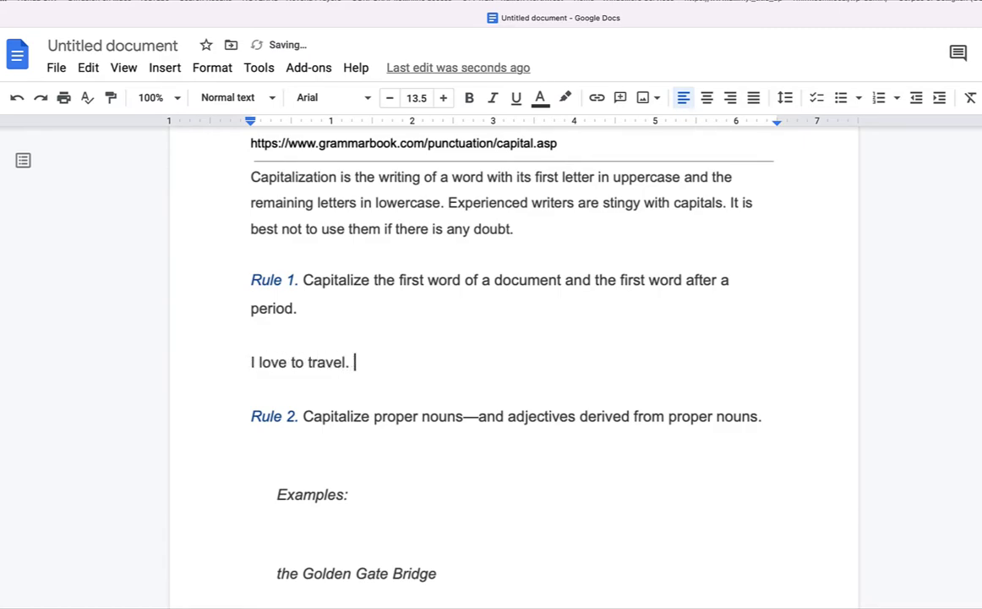
key(Left)
key(Left)
key(Left)
key(Left)
key(Left)
key(Left)
key(Left)
key(Left)
key(Left)
key(Left)
key(Left)
key(Left)
key(Left)
key(Left)
key(Left)
key(Left)
key(Left)
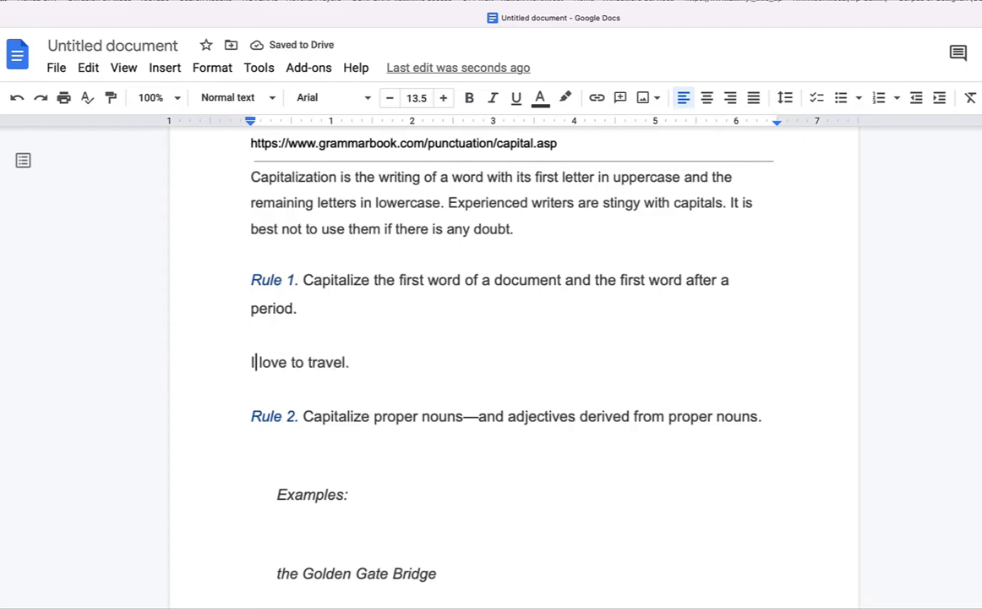
key(Right)
key(Right)
key(Right)
key(Right)
key(Right)
key(Right)
key(Right)
key(Right)
key(Right)
key(Right)
key(Right)
key(Right)
key(Right)
key(Right)
key(Right)
key(Right)
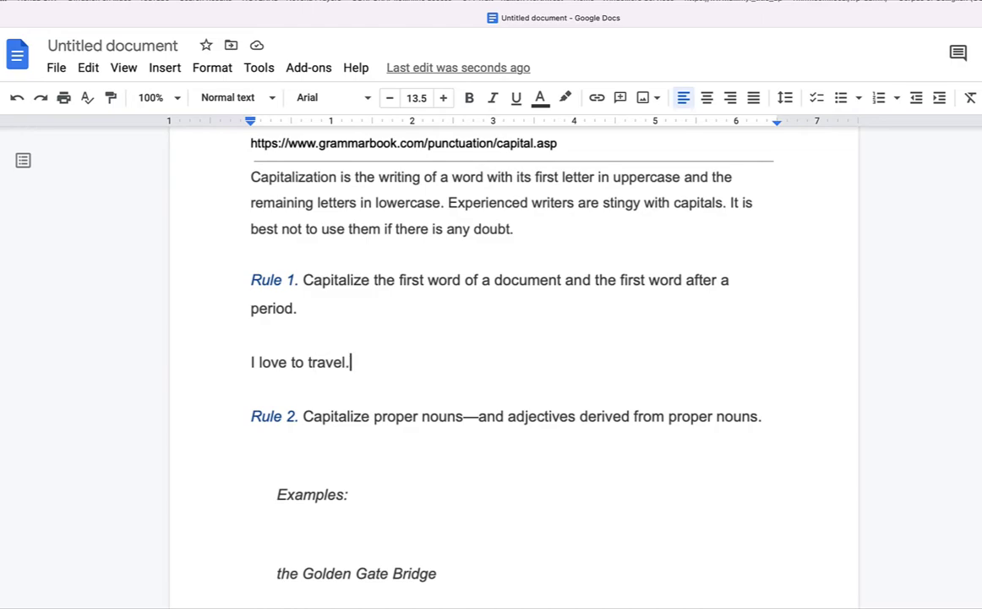
key(Return)
key(Return)
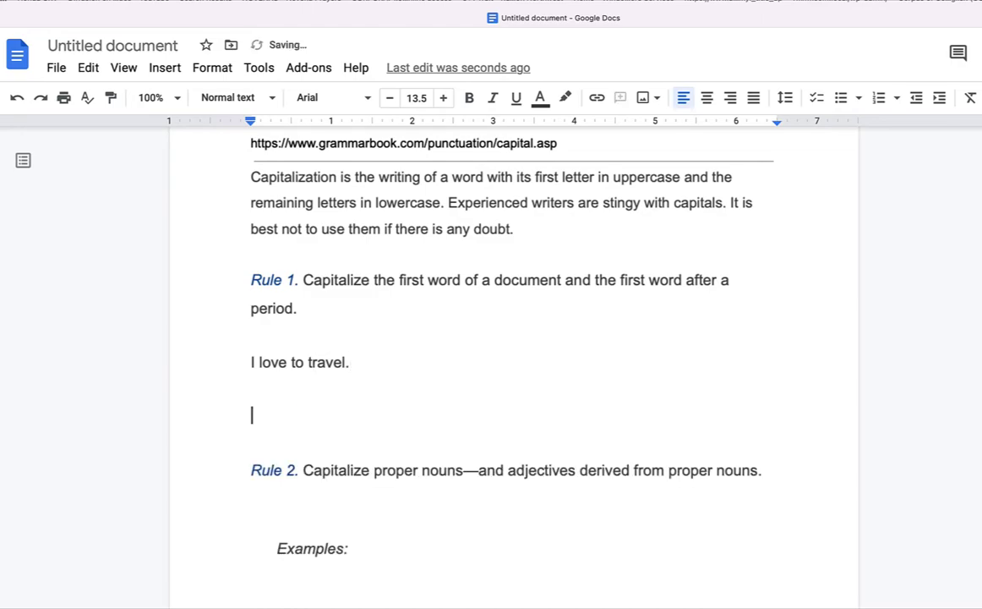
text(The b)
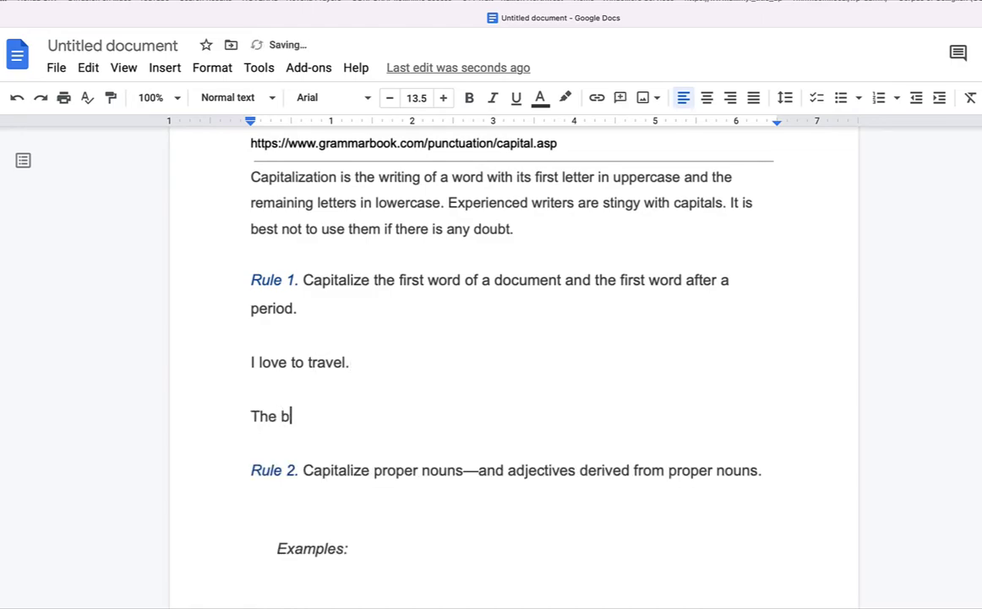
text(ook is green)
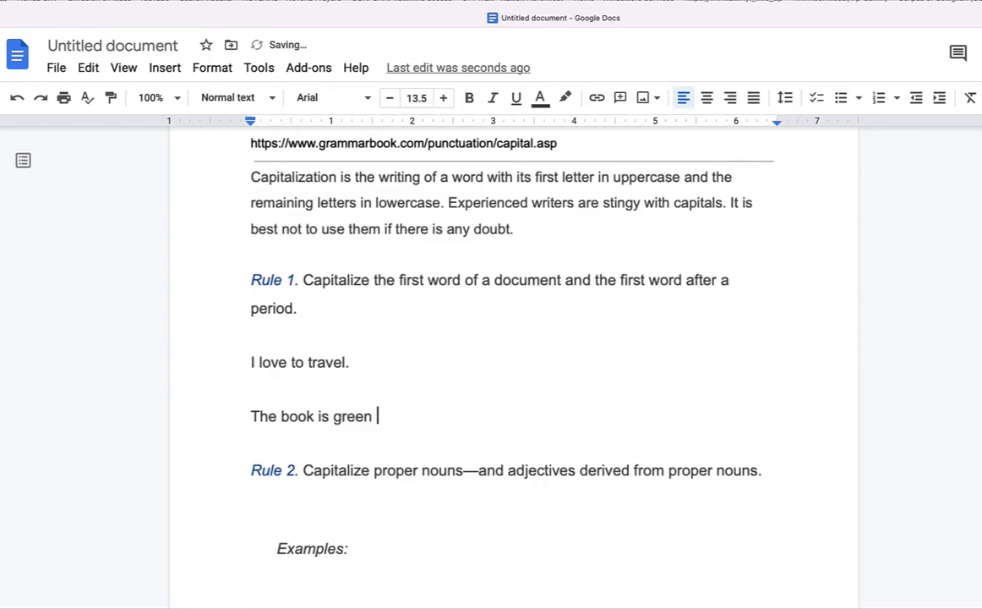
key(BackSpace)
text(.)
Step: Add a third example line, "Books are green.", fixing the typos
click(377, 416)
key(Return)
key(Return)
text(Bil)
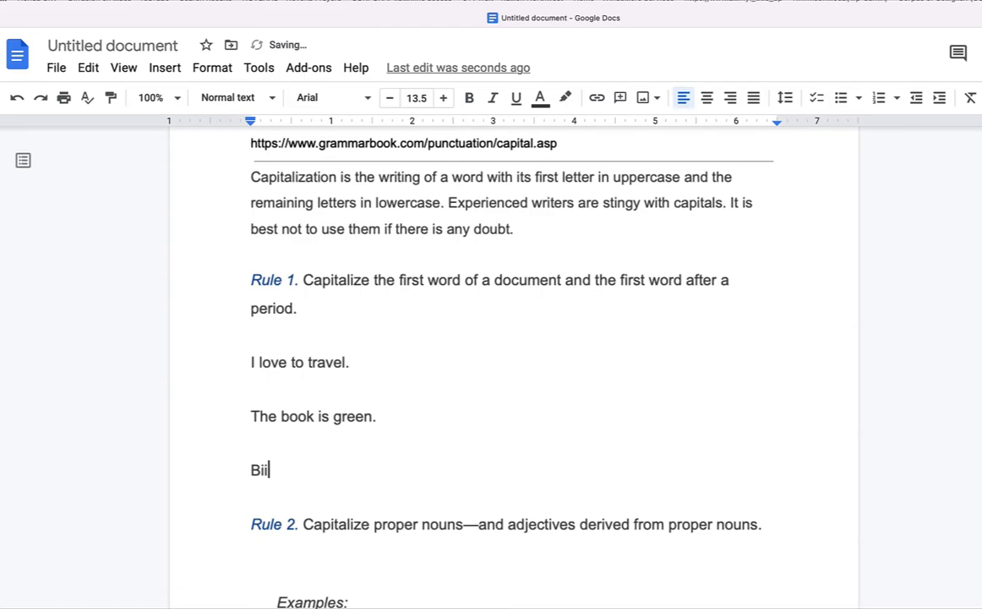
key(BackSpace)
text(ooks are greee)
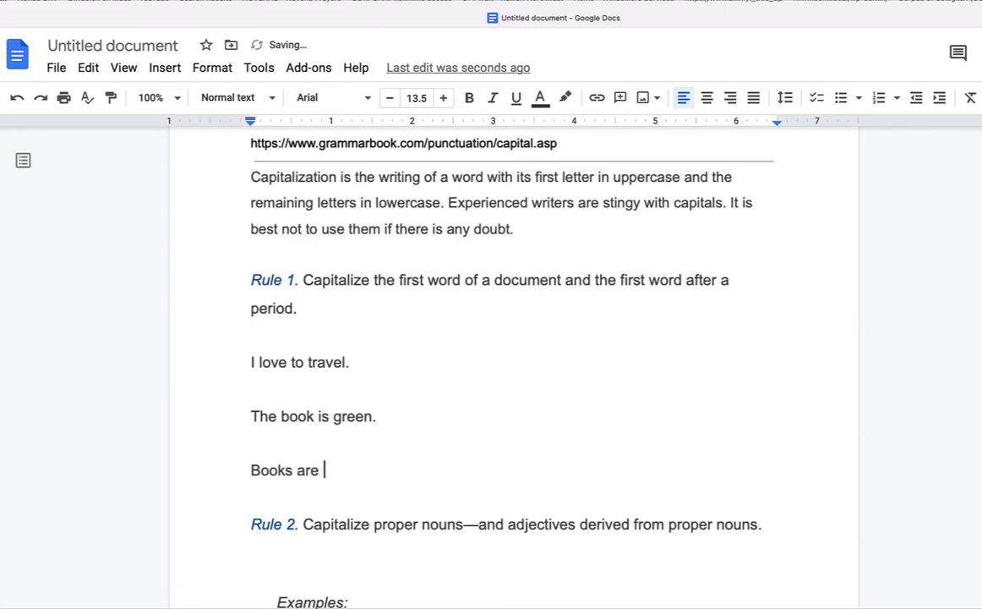
key(BackSpace)
text(n.)
key(BackSpace)
key(BackSpace)
text(.)
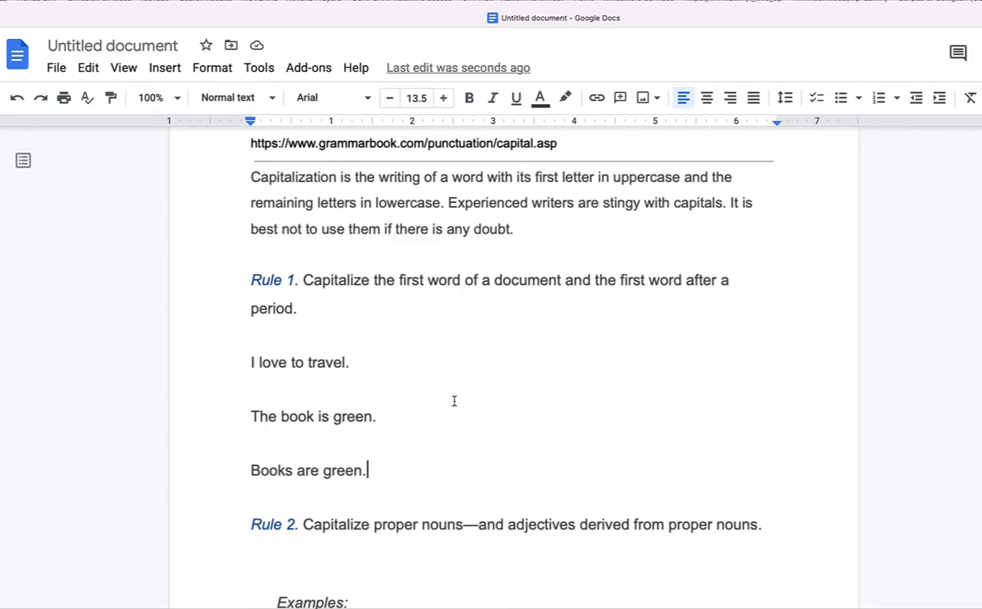
scroll(452, 380, down, 1)
scroll(451, 379, down, 5)
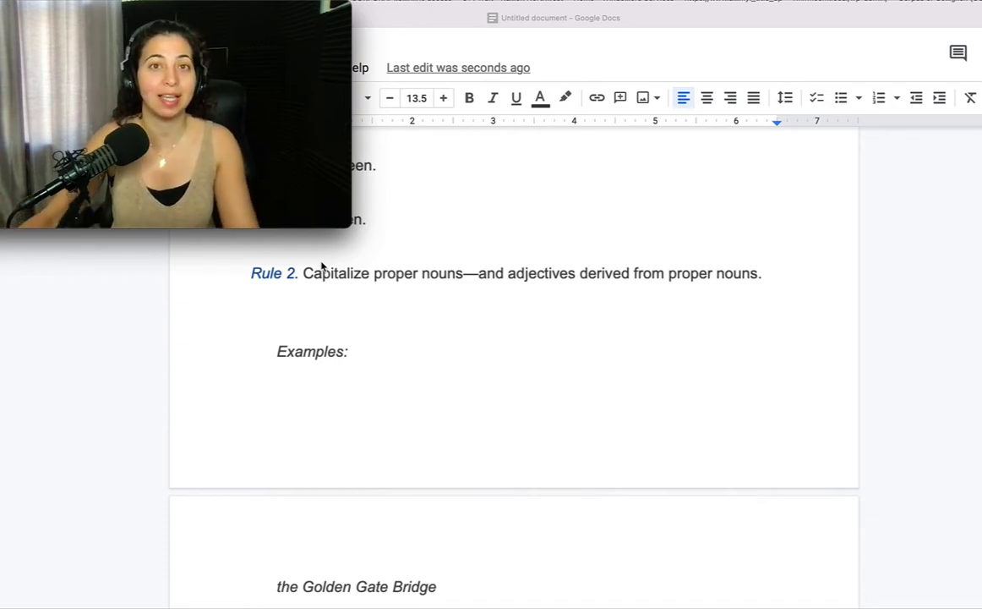
scroll(461, 395, down, 1)
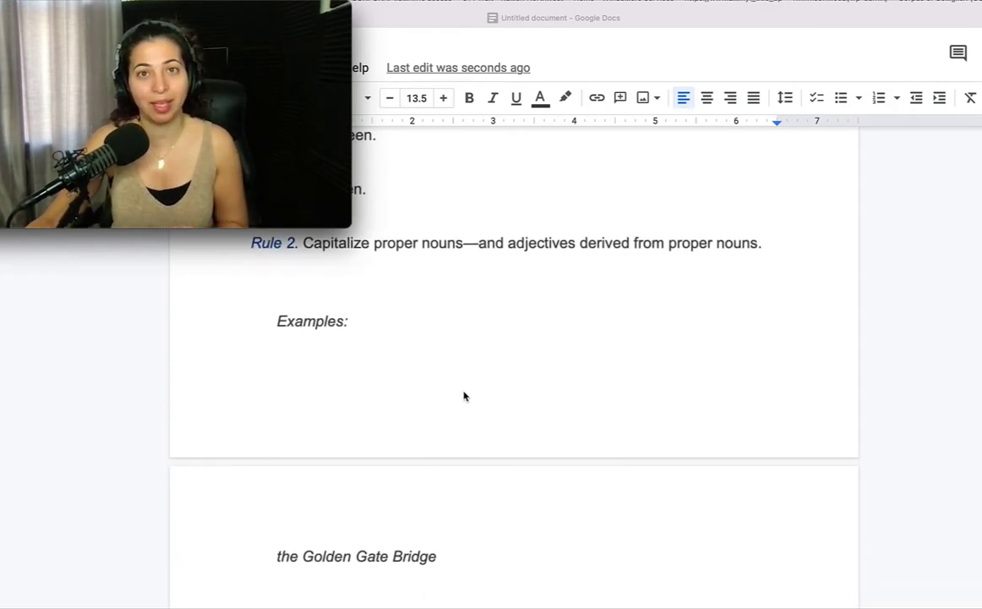
scroll(464, 396, down, 1)
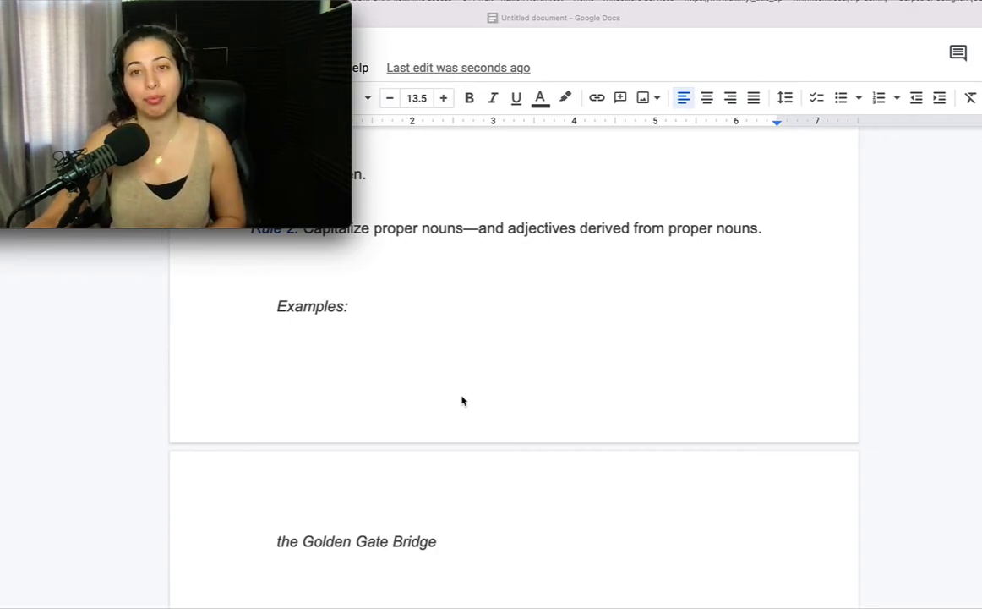
scroll(462, 398, down, 3)
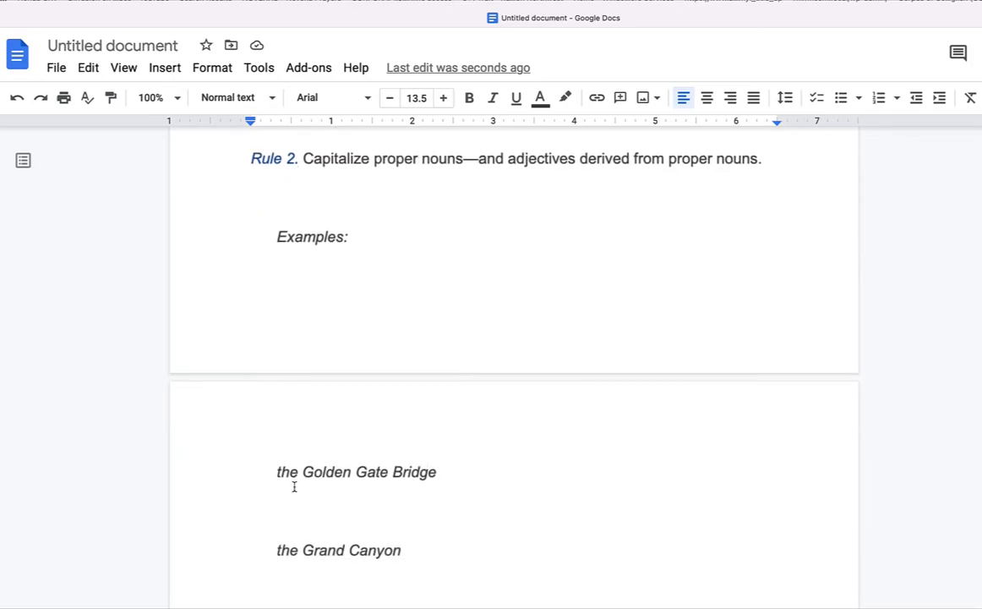
Step: Highlight the example "the Golden Gate Bridge" and its capitalized word Golden
click(453, 471)
drag(453, 471, 248, 461)
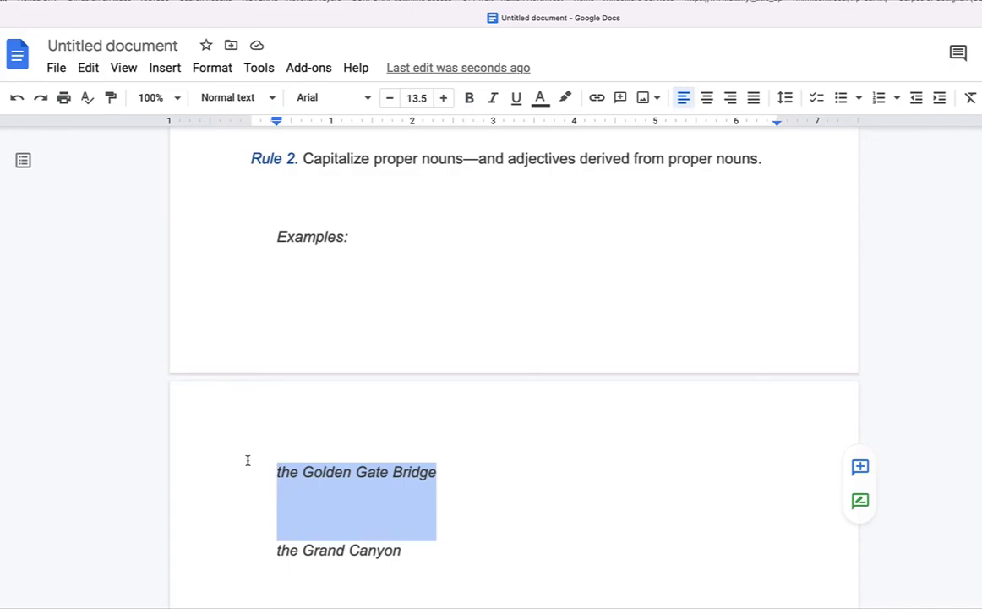
click(335, 493)
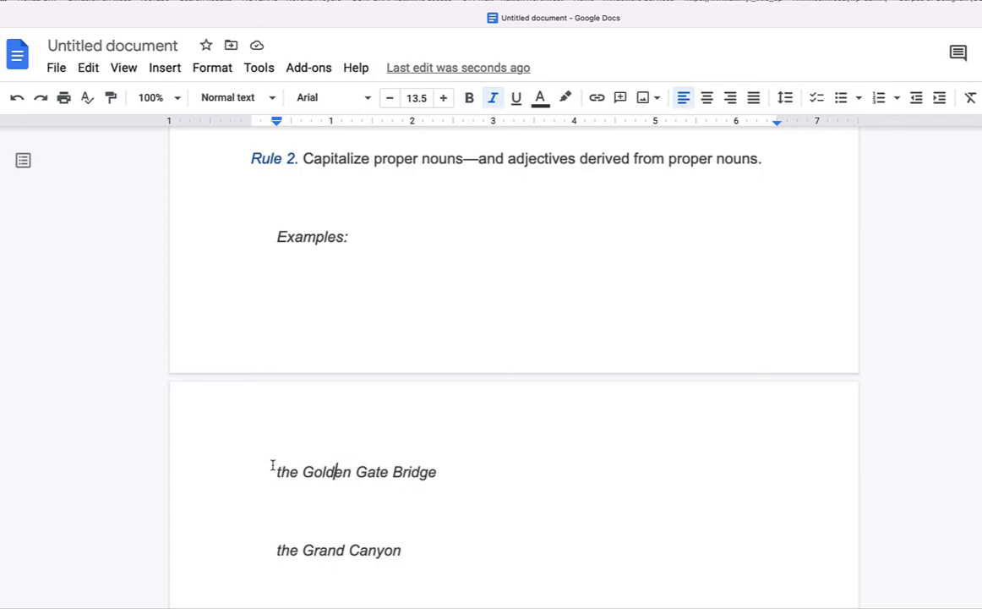
drag(303, 471, 403, 472)
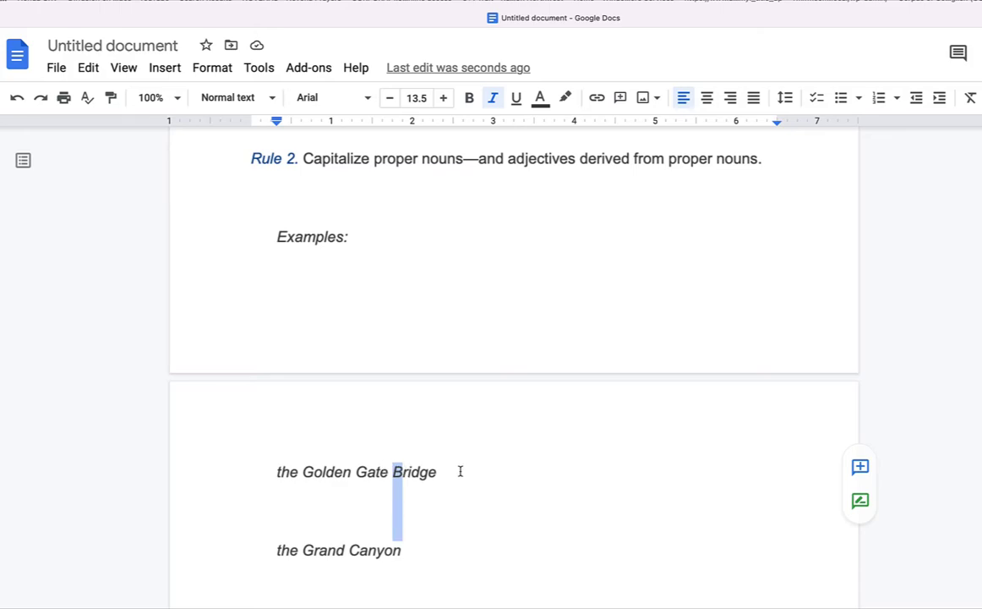
drag(304, 472, 346, 471)
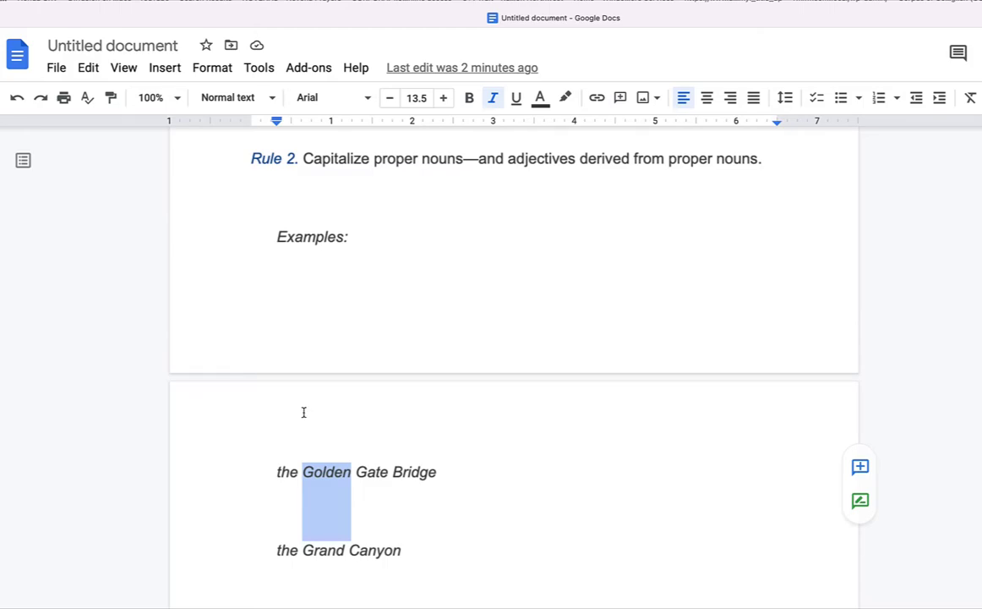
click(355, 494)
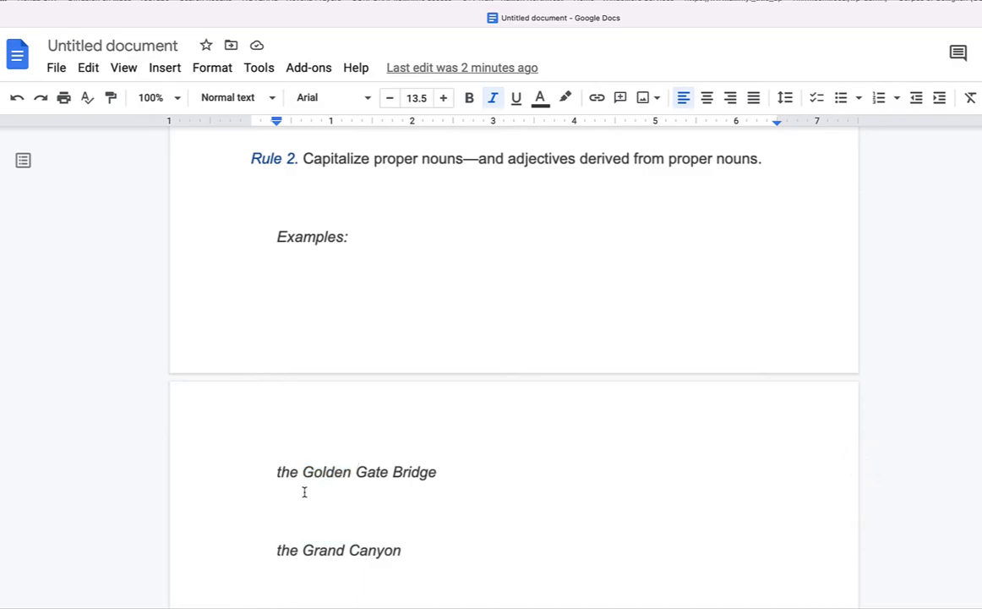
Step: Scroll down to "the Grand Canyon" and highlight Grand, then Canyon
scroll(275, 528, down, 1)
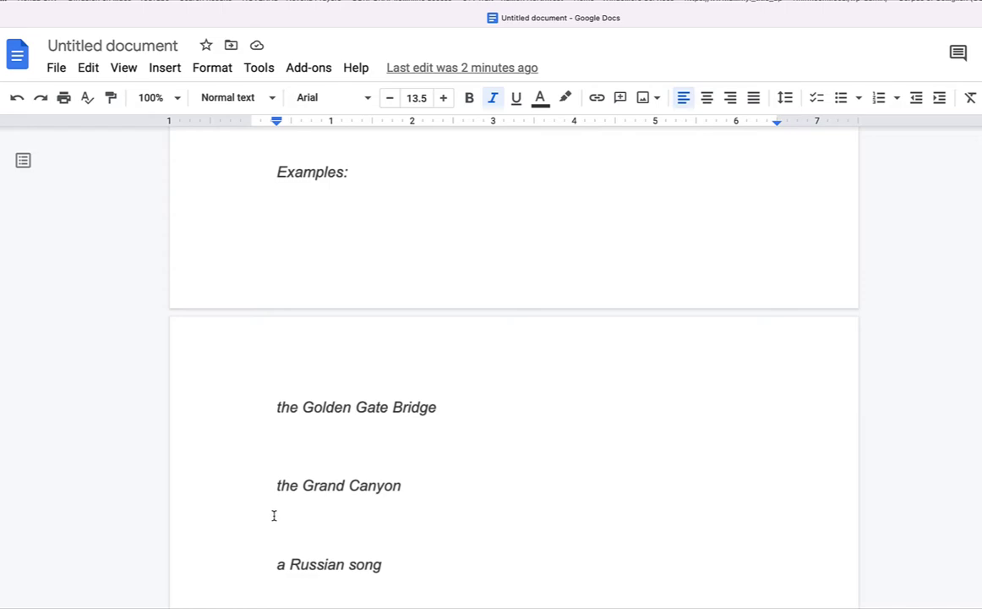
scroll(274, 517, down, 2)
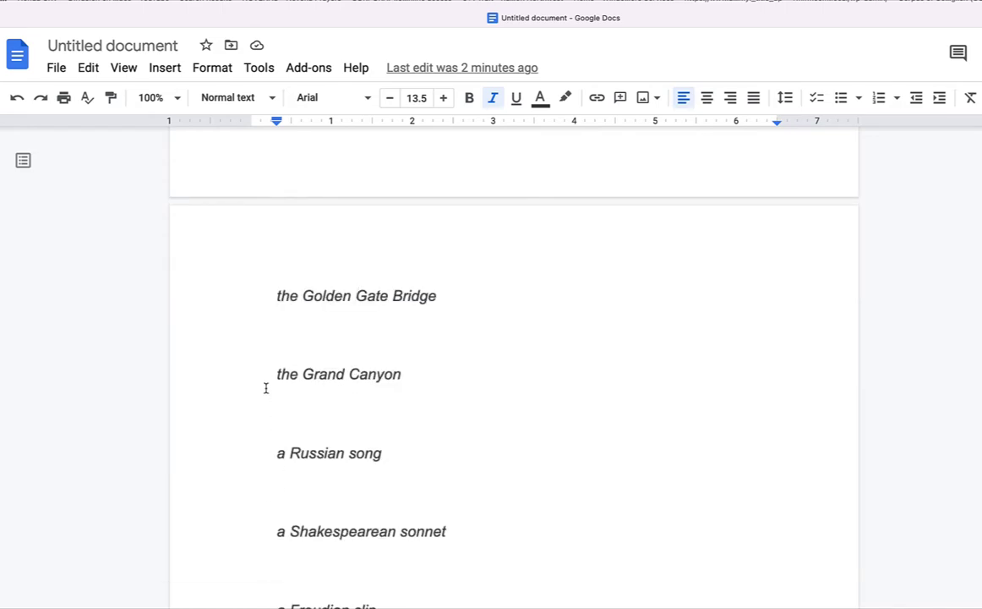
drag(303, 373, 344, 386)
click(344, 387)
drag(350, 373, 420, 368)
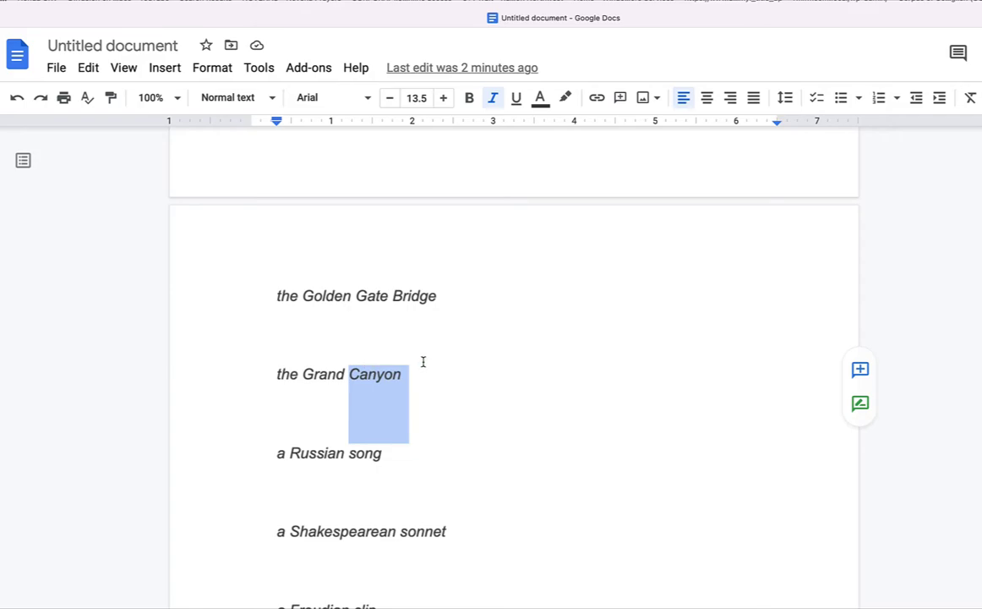
Step: Type "The Golden Gate Bridge is big." below the Golden Gate Bridge example
click(446, 327)
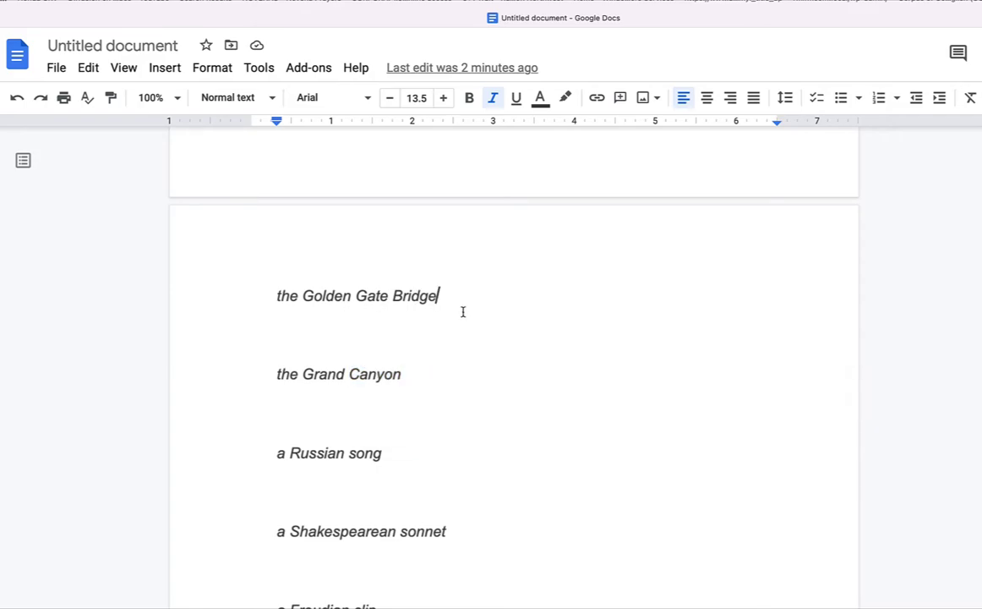
key(Return)
key(Return)
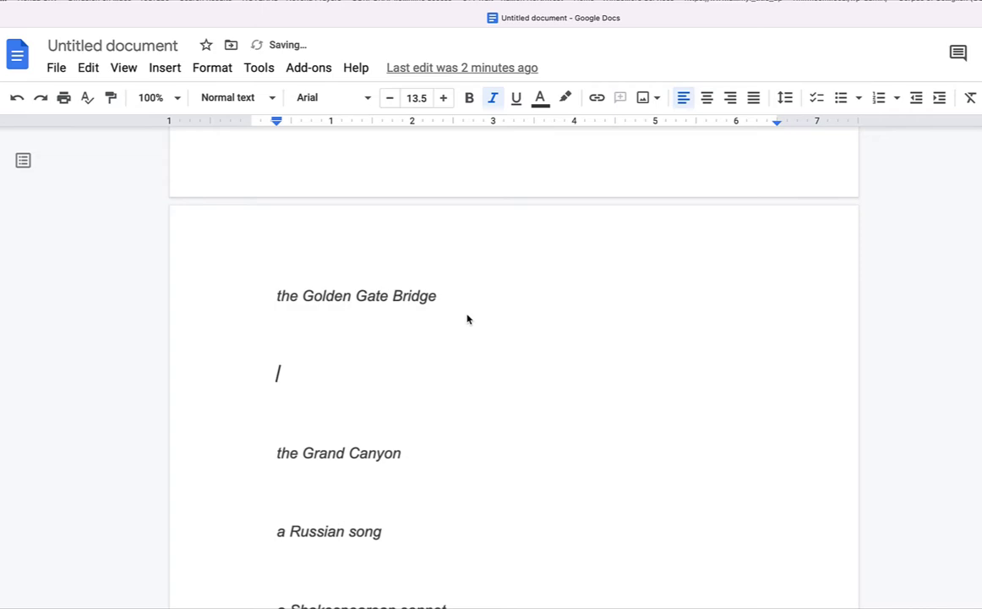
text(The Gri)
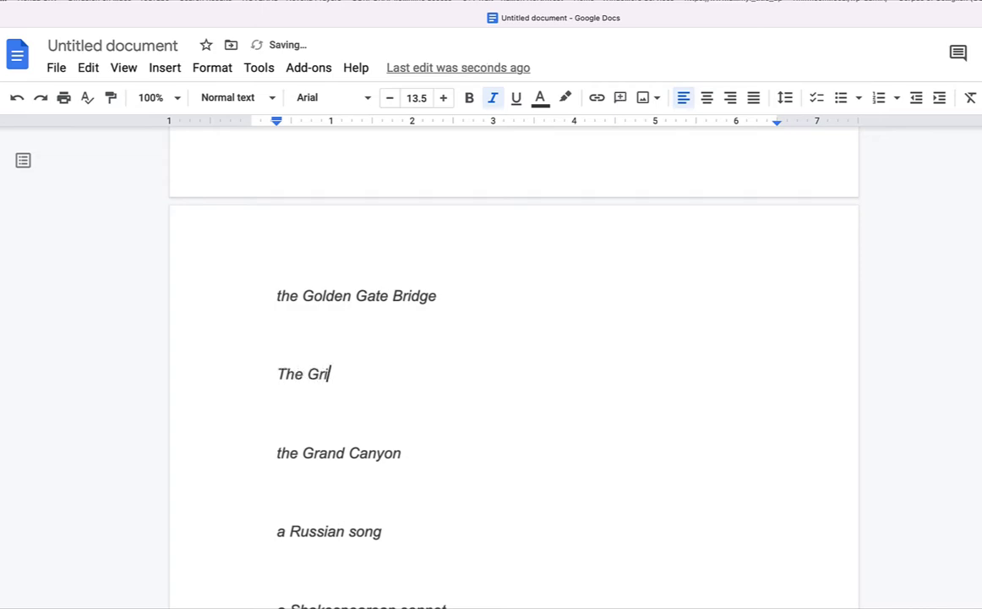
key(BackSpace)
text(olden Gate Brti)
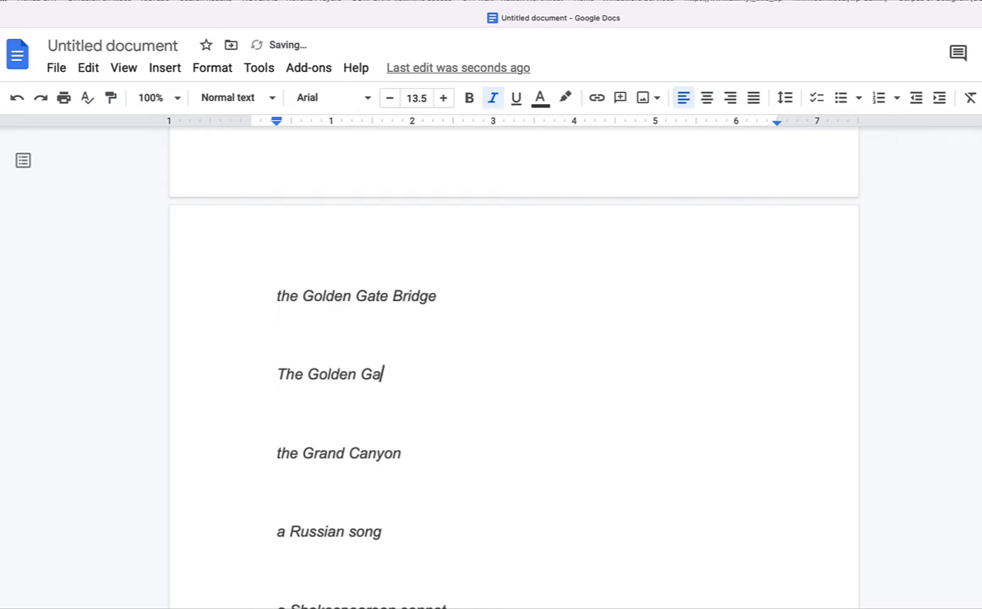
key(BackSpace)
key(BackSpace)
text(idge s)
key(BackSpace)
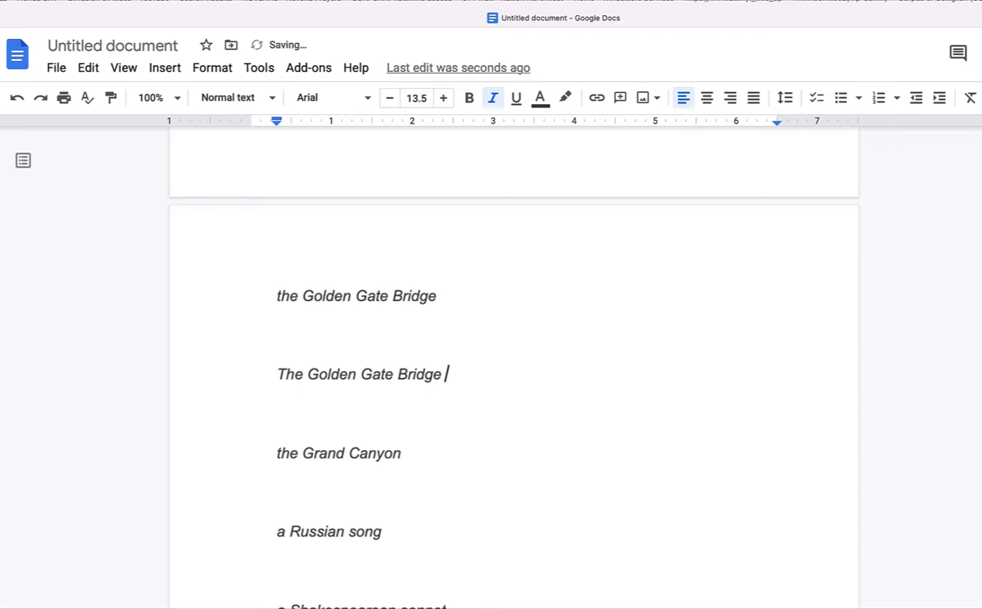
text(is big)
key(BackSpace)
text(.)
drag(275, 374, 281, 373)
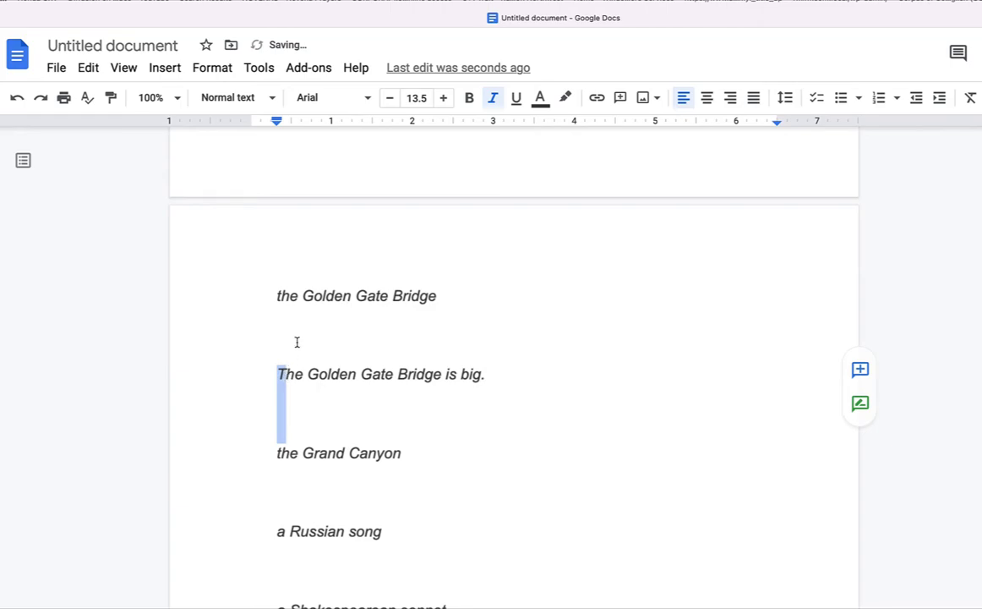
Step: Type "I am going to visit the Grand Canyon soon." below the Grand Canyon example
scroll(304, 343, up, 10)
scroll(274, 330, down, 5)
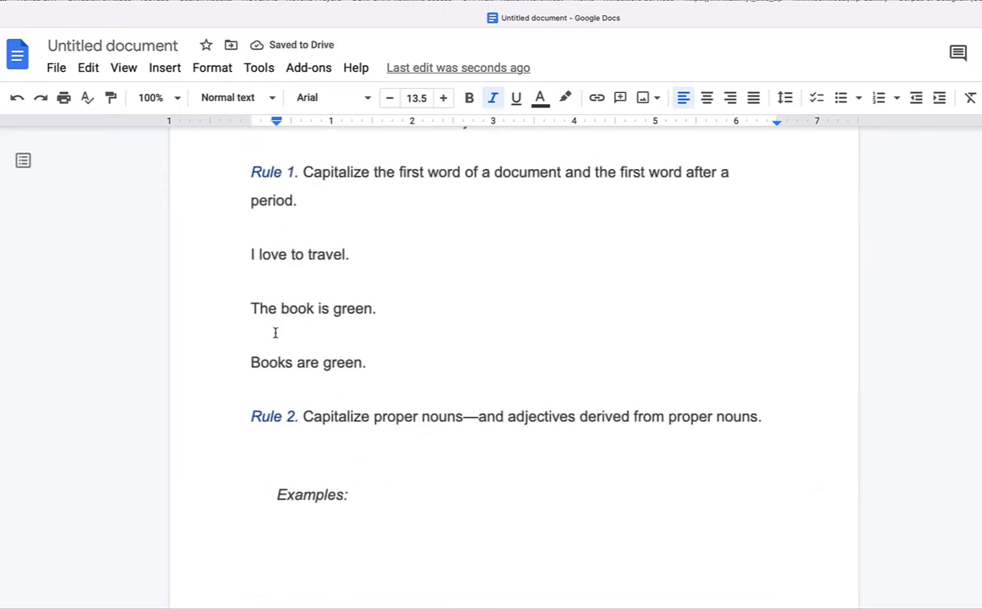
scroll(273, 330, down, 5)
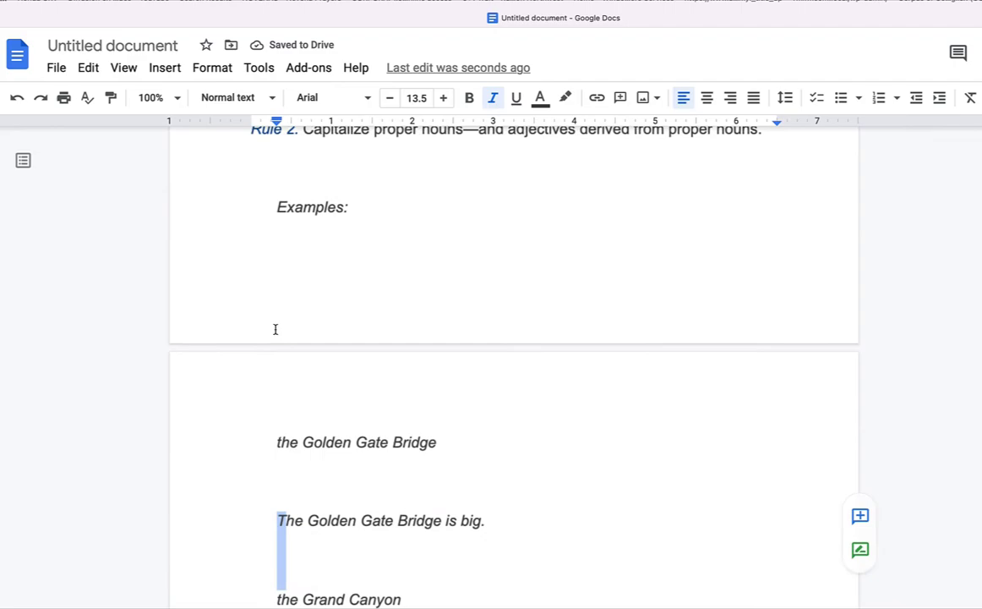
click(391, 426)
drag(409, 583, 420, 525)
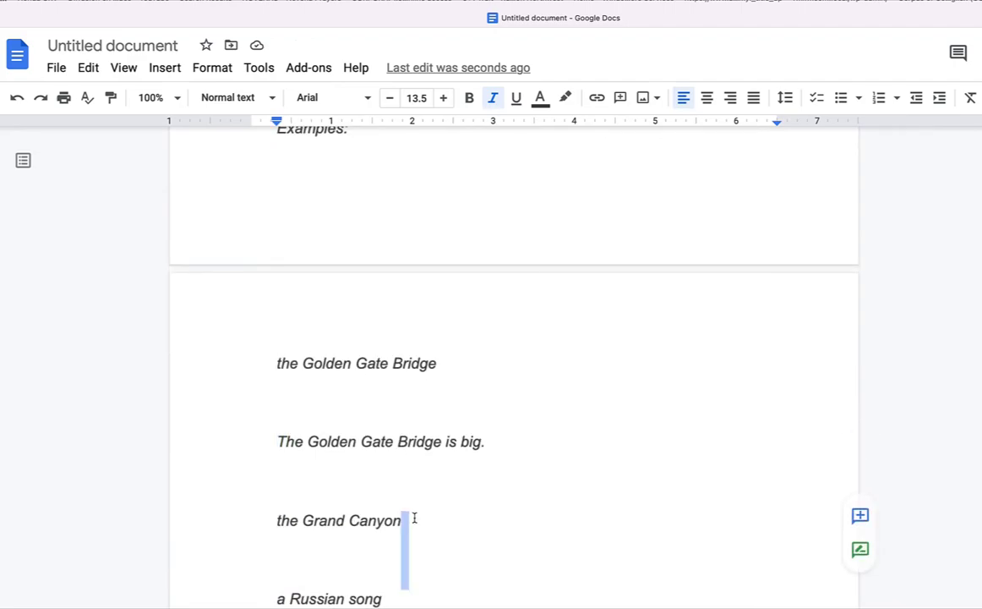
click(412, 516)
key(Return)
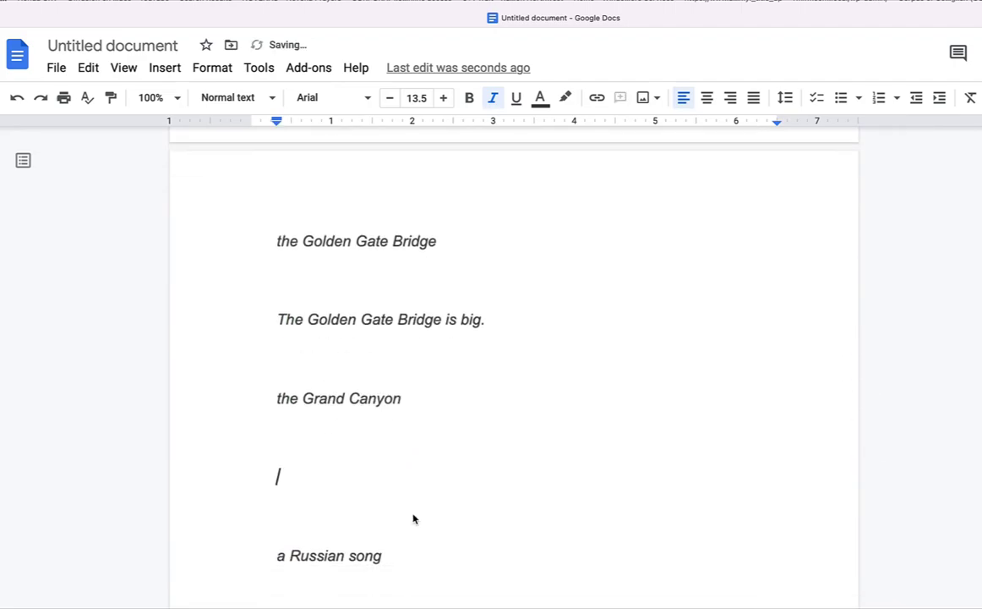
text(I am going to vist)
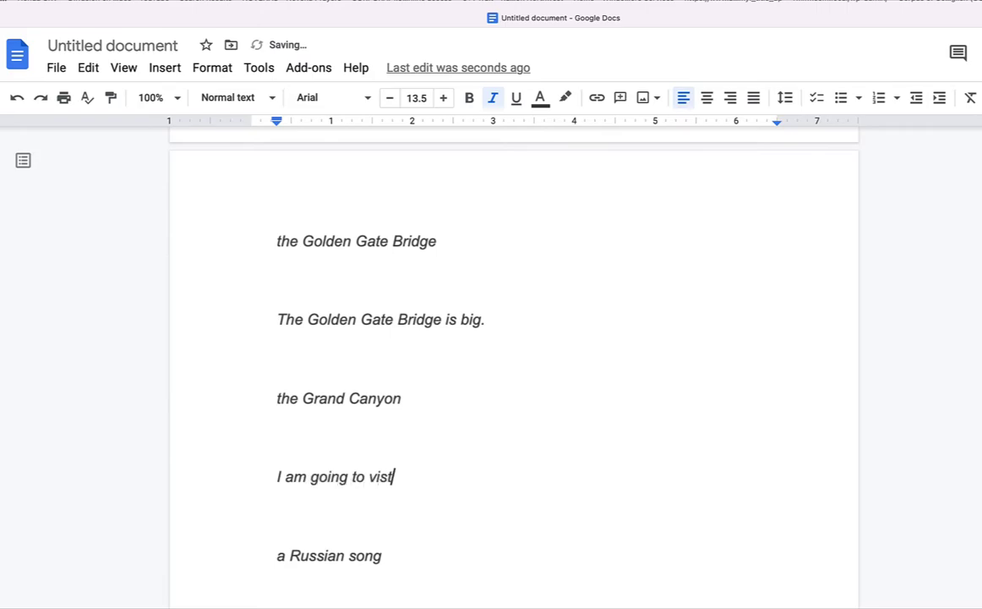
key(BackSpace)
text(it the Grand Canyon soon)
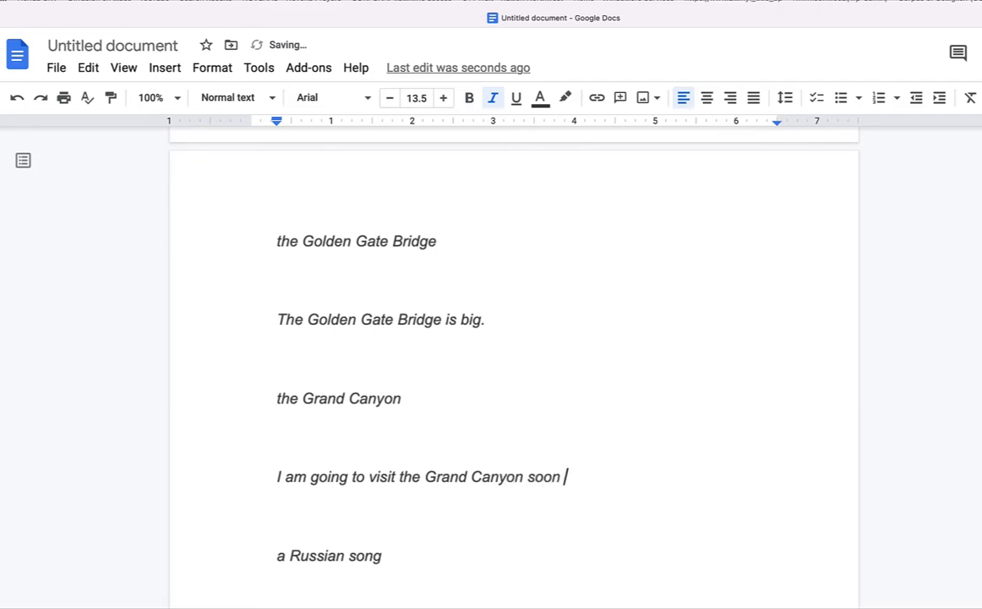
key(BackSpace)
text(.)
drag(399, 476, 403, 478)
click(403, 477)
click(282, 472)
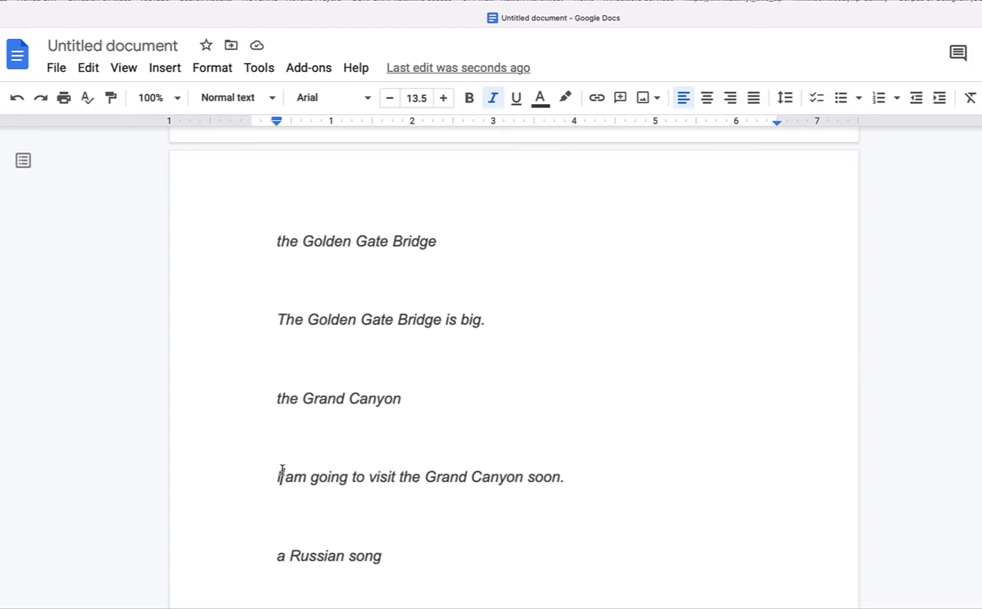
Step: Review the "a Russian song" and "a Shakespearean sonnet" examples, highlighting Shakespearean's capital S
scroll(422, 500, down, 3)
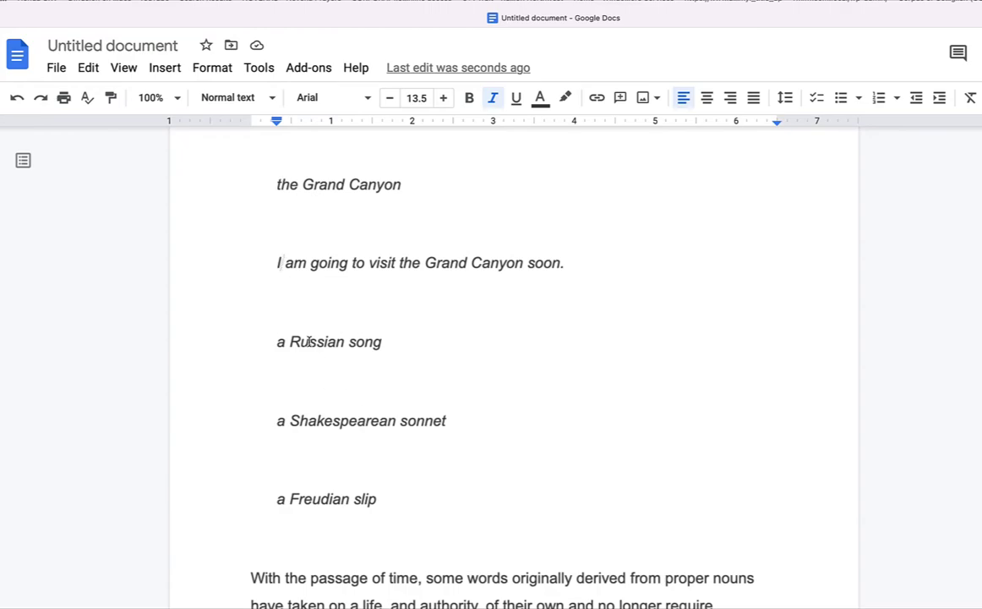
click(384, 349)
scroll(509, 446, down, 1)
scroll(509, 446, down, 2)
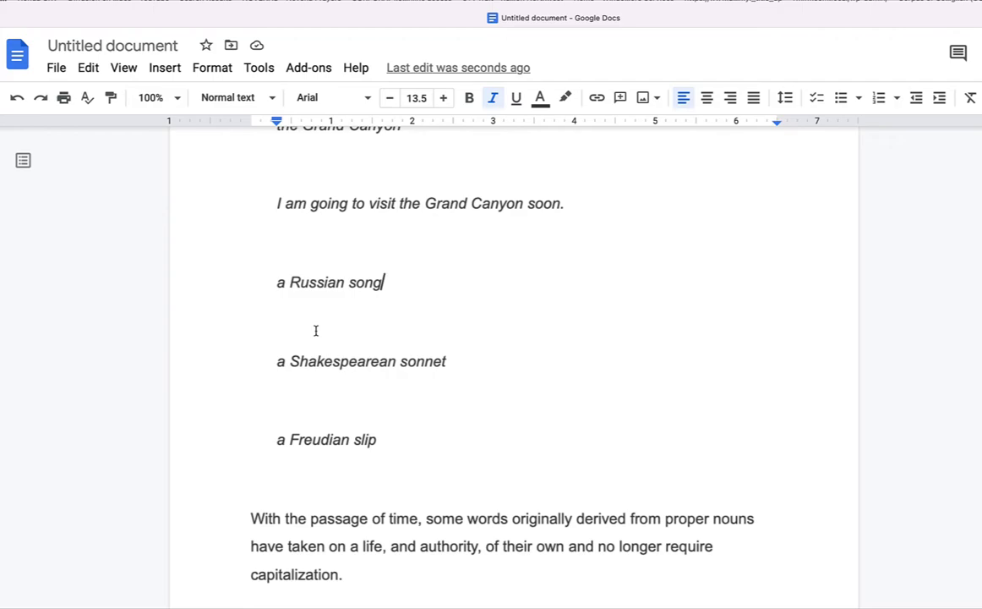
drag(461, 377, 456, 363)
click(454, 363)
drag(290, 361, 296, 362)
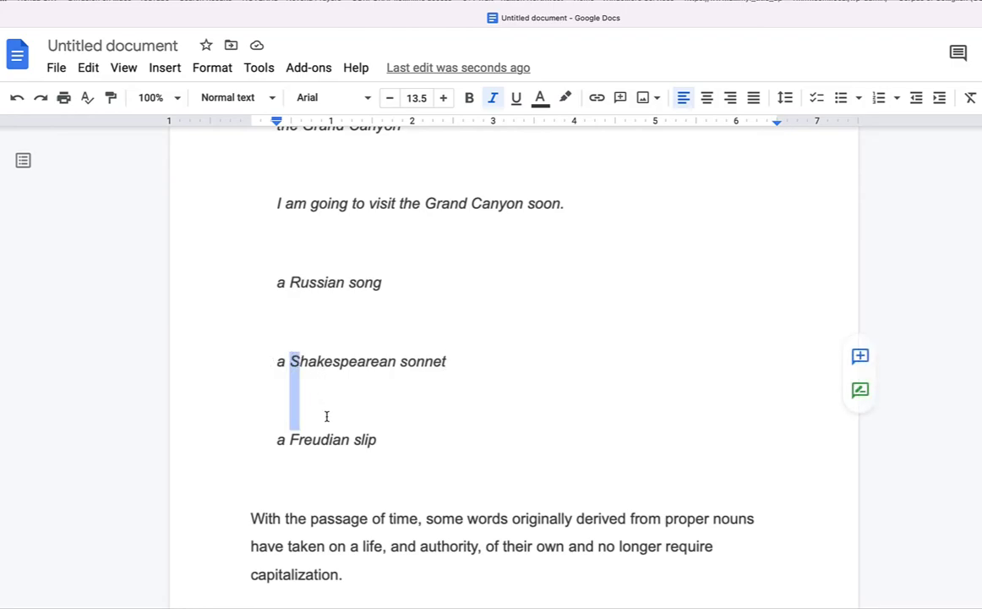
Step: Scroll down to the Capitalization Reference List heading
scroll(327, 452, down, 2)
scroll(322, 462, down, 10)
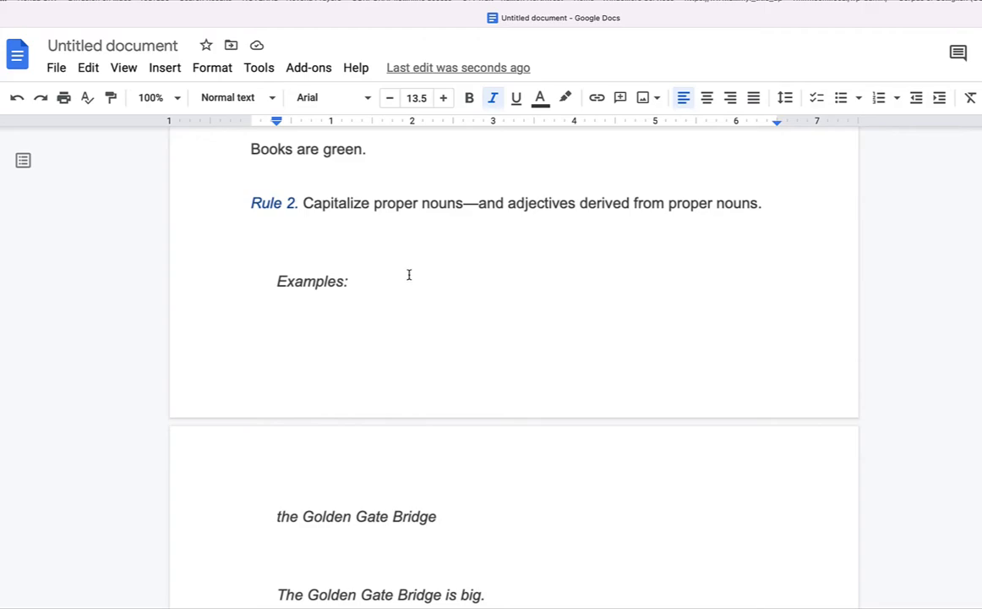
scroll(410, 274, down, 3)
scroll(408, 273, down, 2)
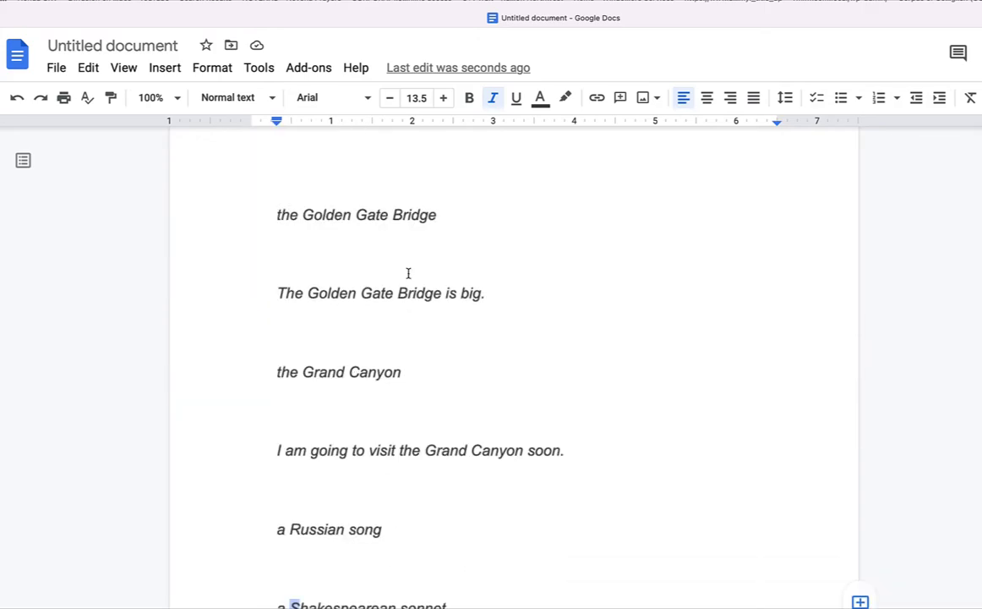
scroll(409, 273, down, 3)
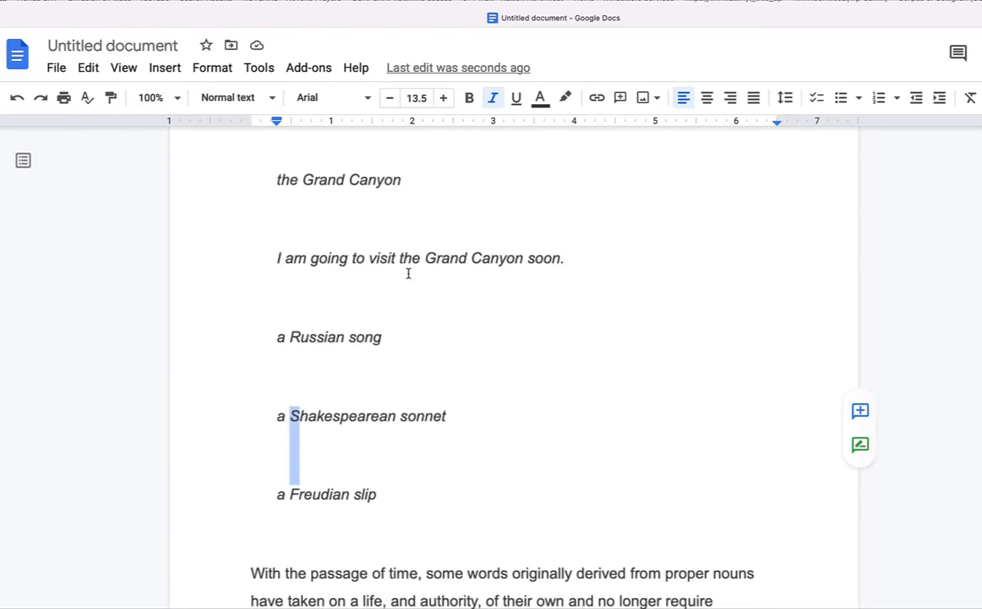
scroll(409, 279, down, 5)
scroll(405, 291, down, 10)
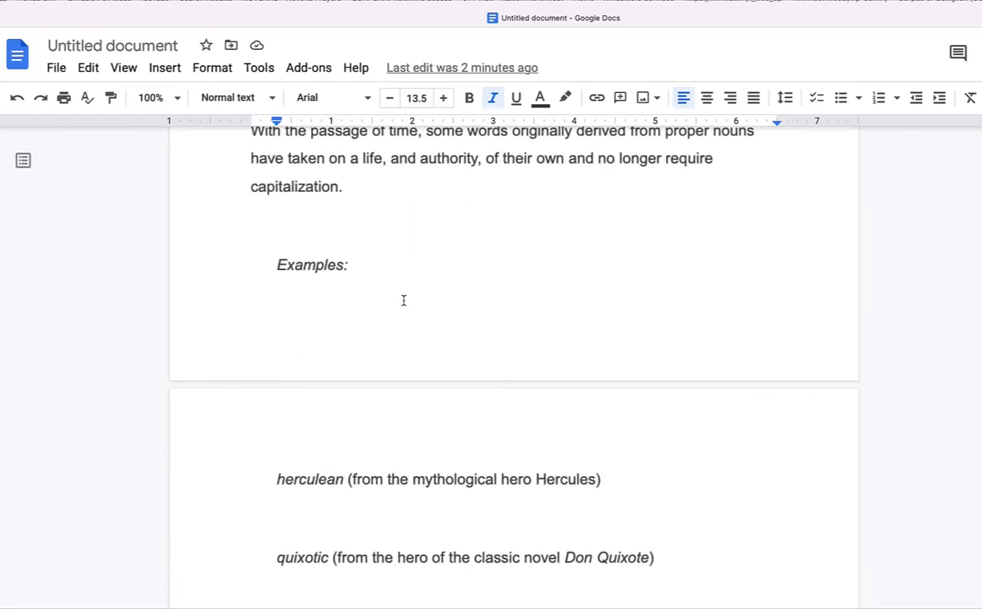
Step: Append " - Gucci, Nike," to the Brand names bullet
scroll(400, 307, up, 8)
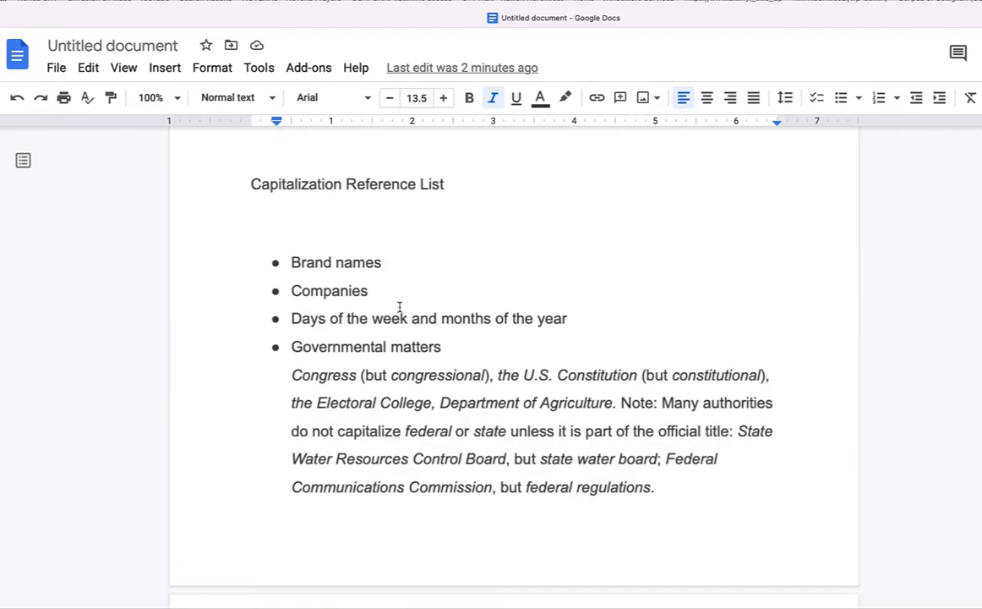
scroll(400, 306, down, 1)
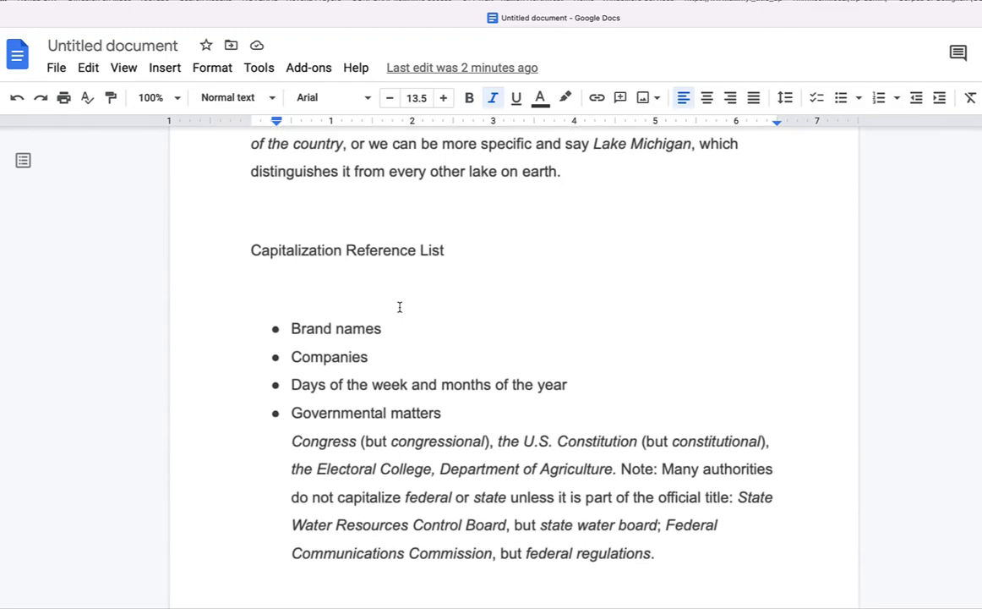
scroll(397, 300, down, 2)
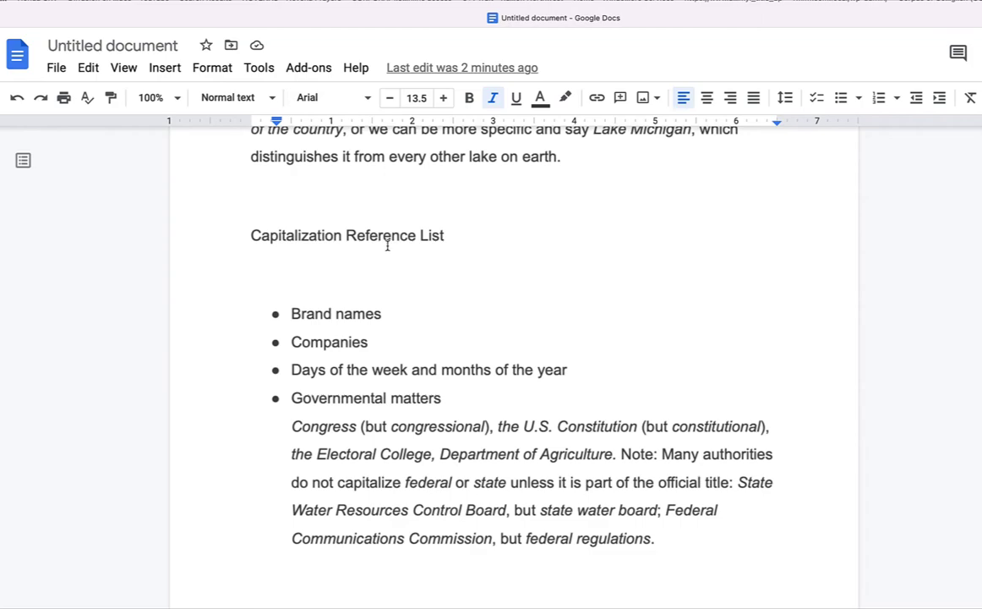
drag(390, 308, 296, 313)
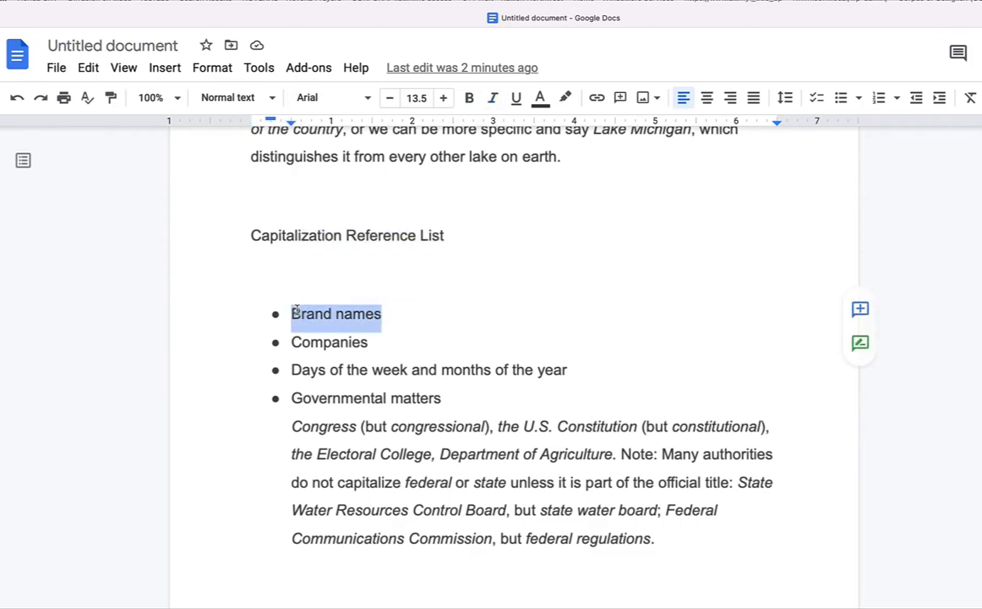
click(498, 335)
click(478, 309)
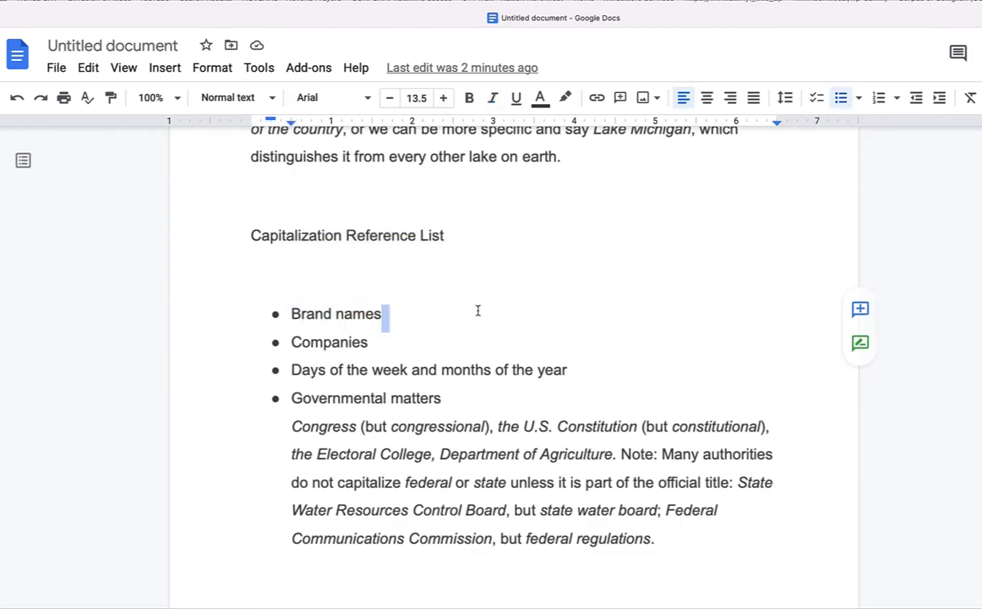
text(-)
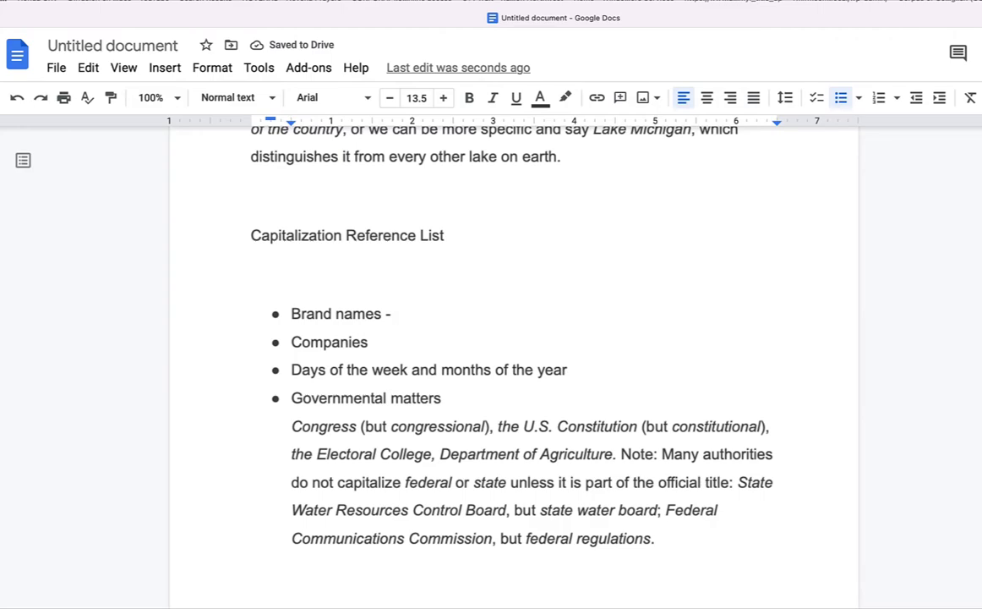
text(Gucci)
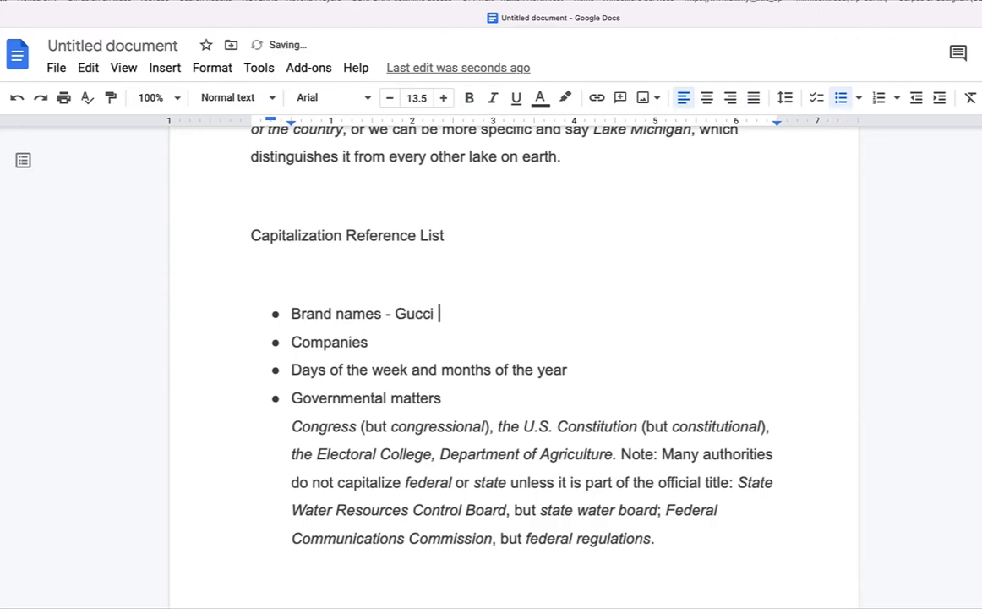
key(BackSpace)
text(, Nike,)
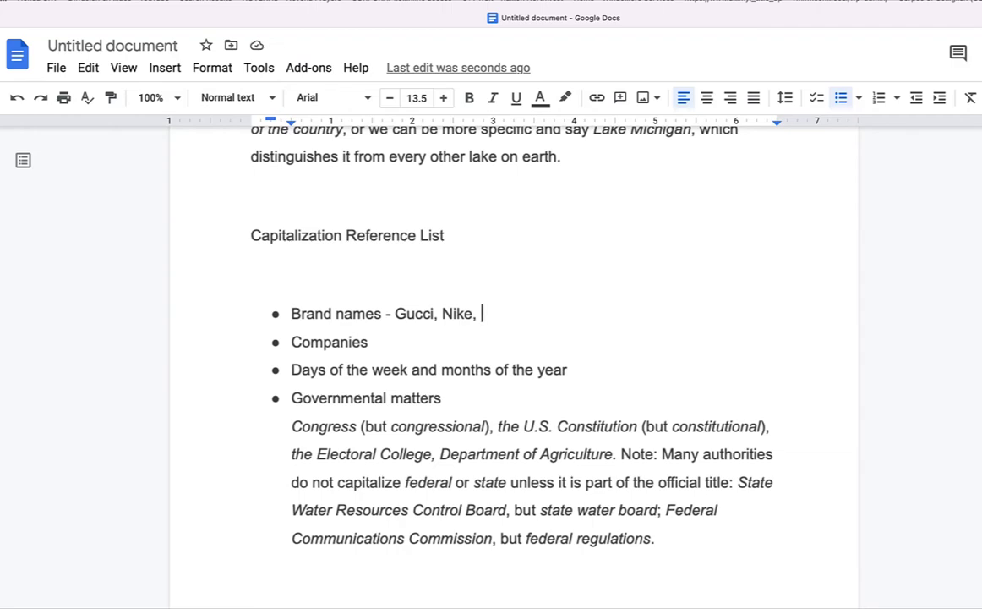
Step: Add Louis Vuitton to the list, correcting Vitton to Vuitton with the spelling suggestion
text(Lius)
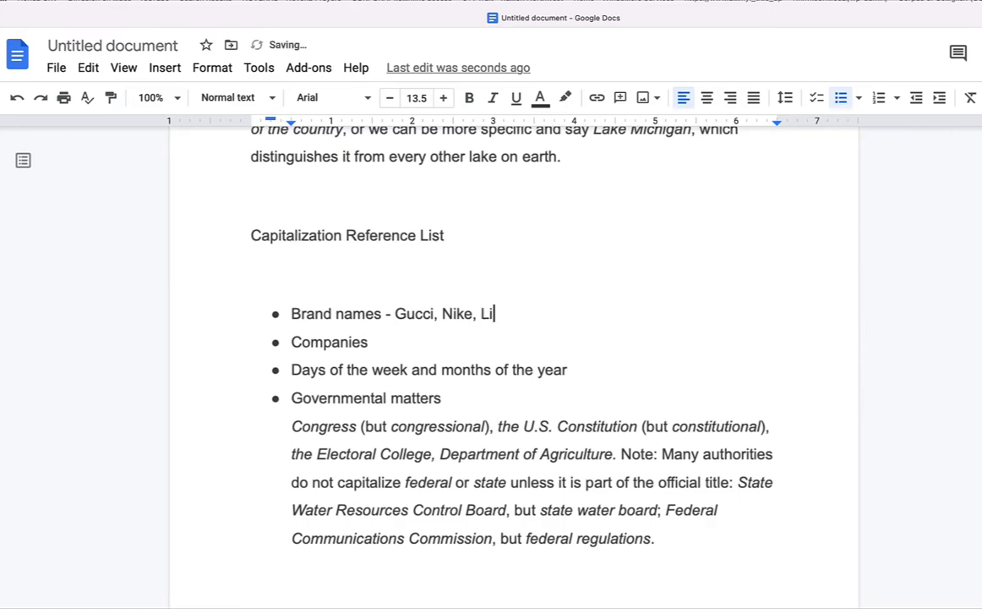
key(BackSpace)
key(BackSpace)
key(BackSpace)
key(BackSpace)
text(ouis Vitton)
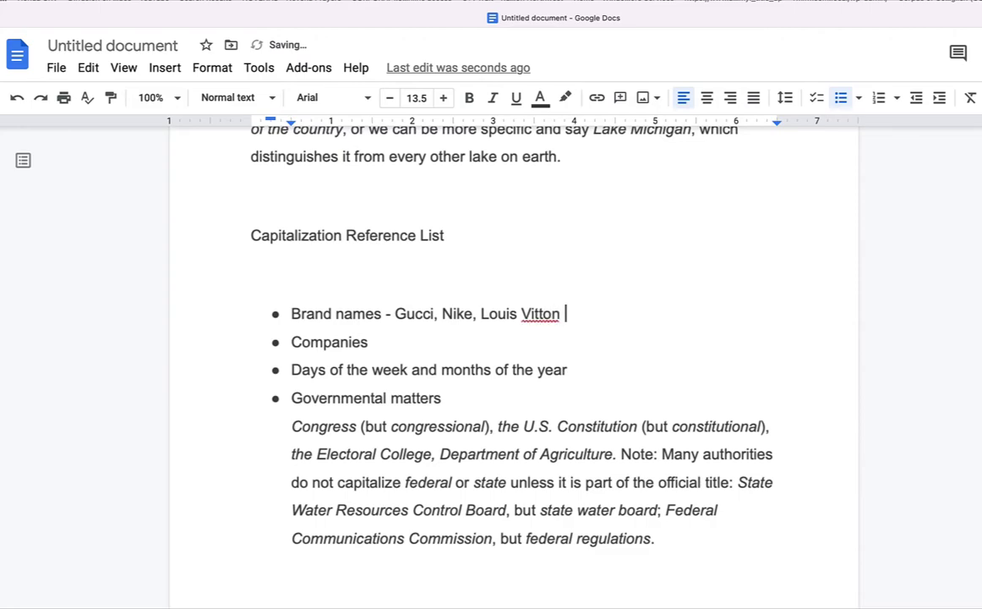
right_click(540, 317)
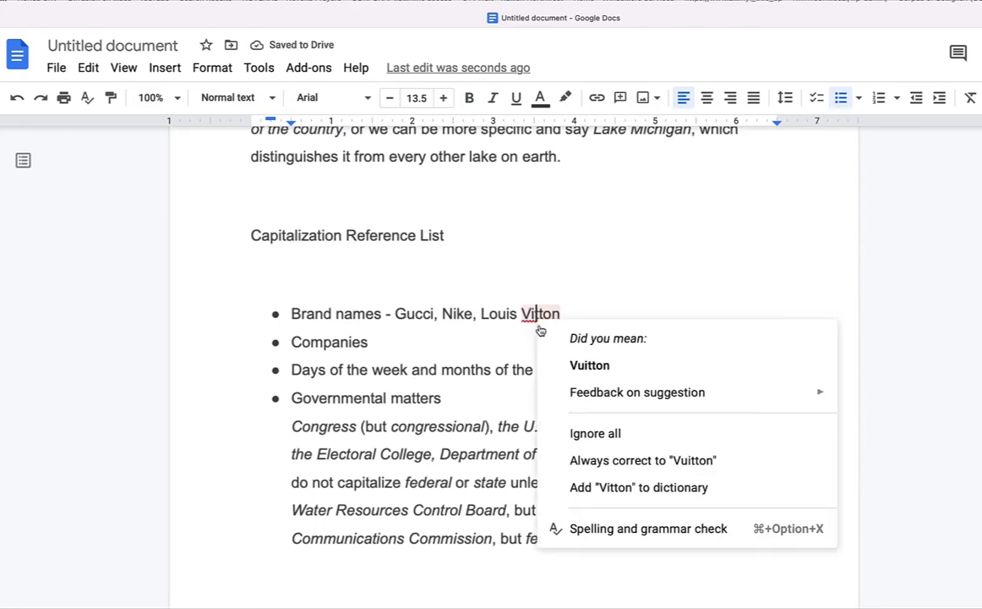
click(571, 366)
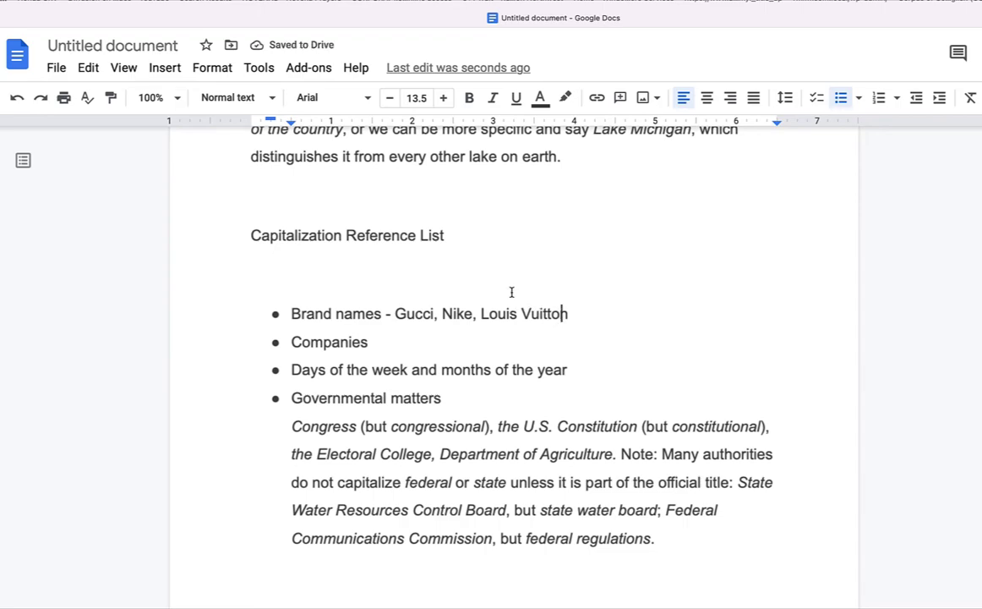
drag(492, 313, 481, 314)
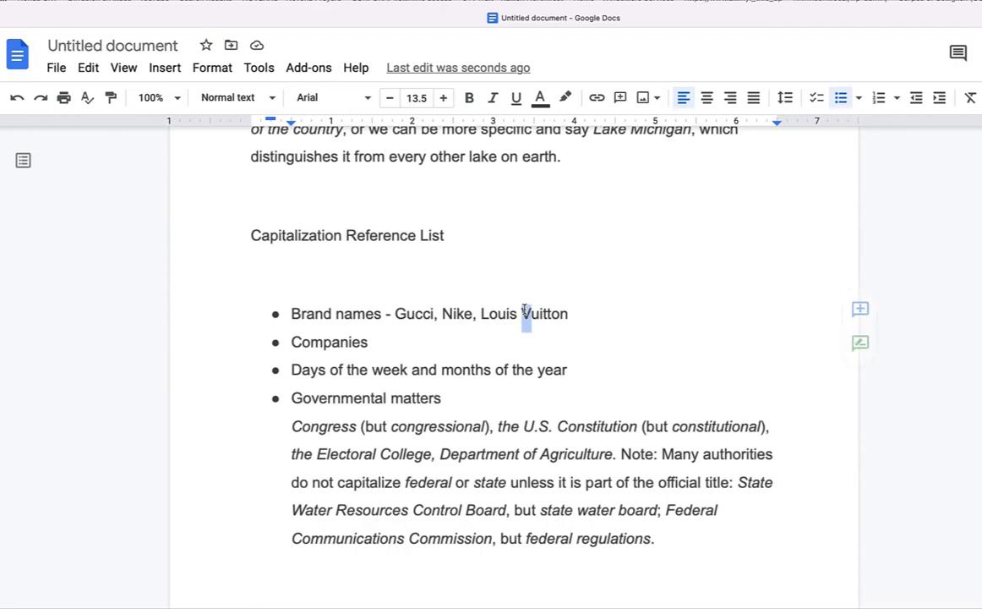
click(574, 312)
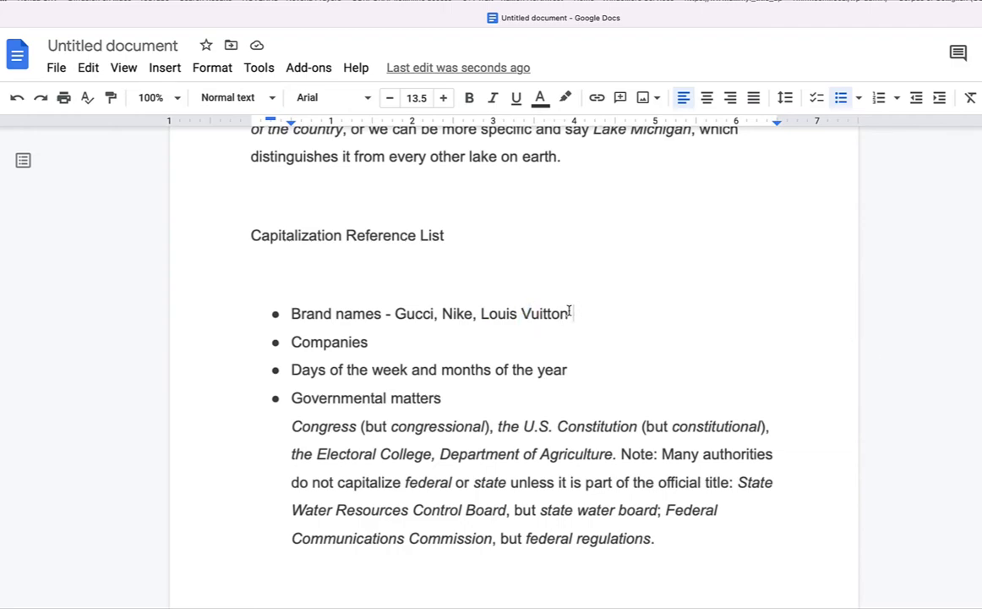
key(BackSpace)
Step: Append " - Macy's, JC Penny, Sprouts" to the Companies bullet, fixing typos
click(482, 350)
text(- )
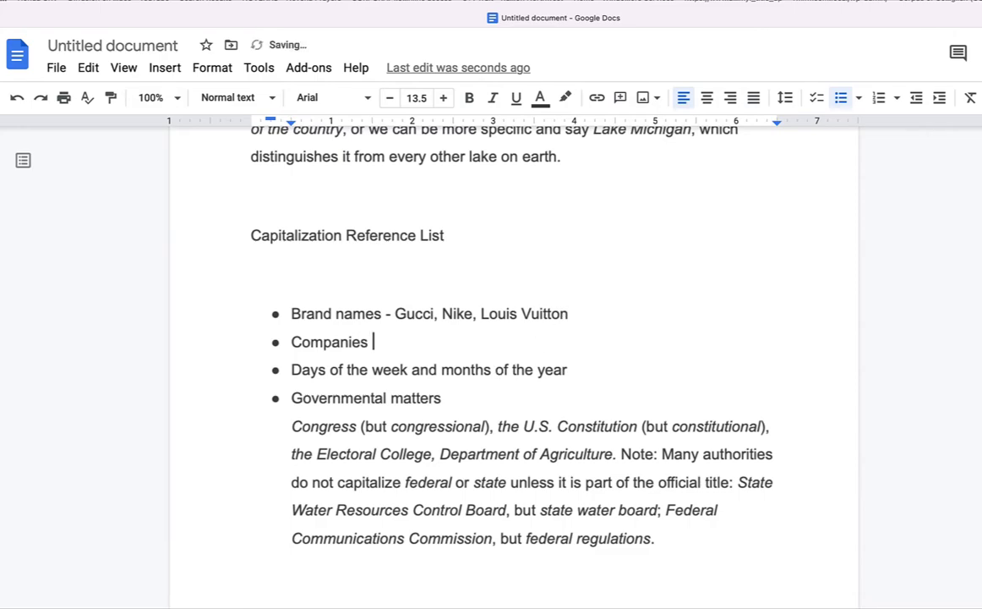
text(Macys)
key(BackSpace)
text('s)
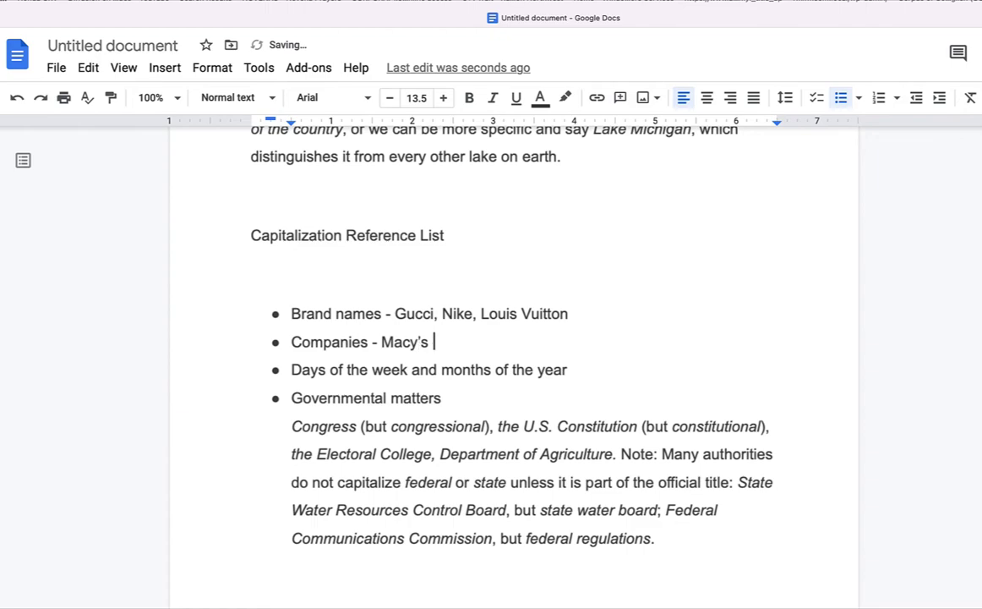
key(BackSpace)
text(, )
text(Sta)
key(BackSpace)
key(BackSpace)
key(BackSpace)
text(Penny)
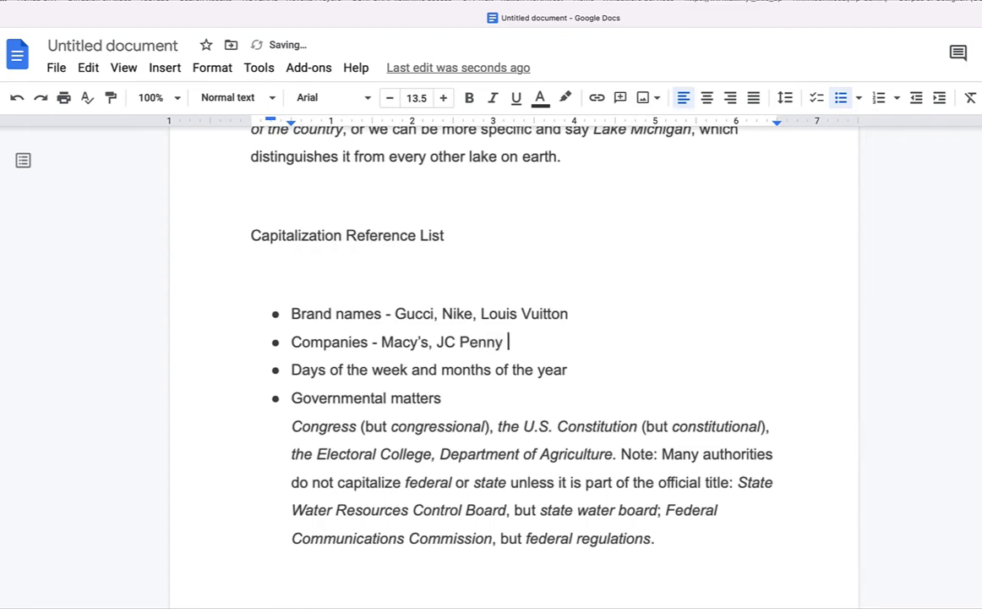
key(BackSpace)
text(, )
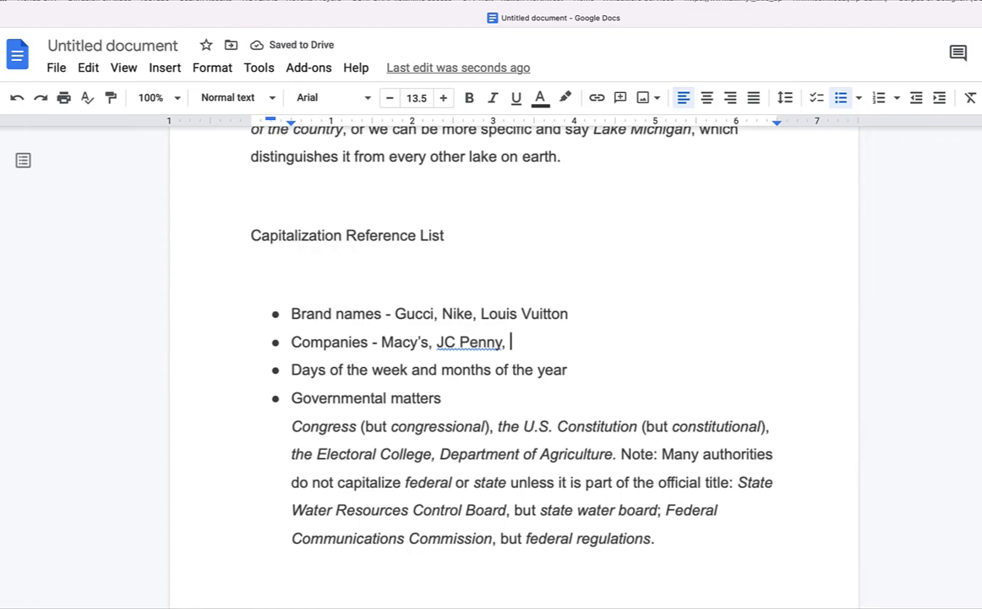
text(Srou)
key(BackSpace)
key(BackSpace)
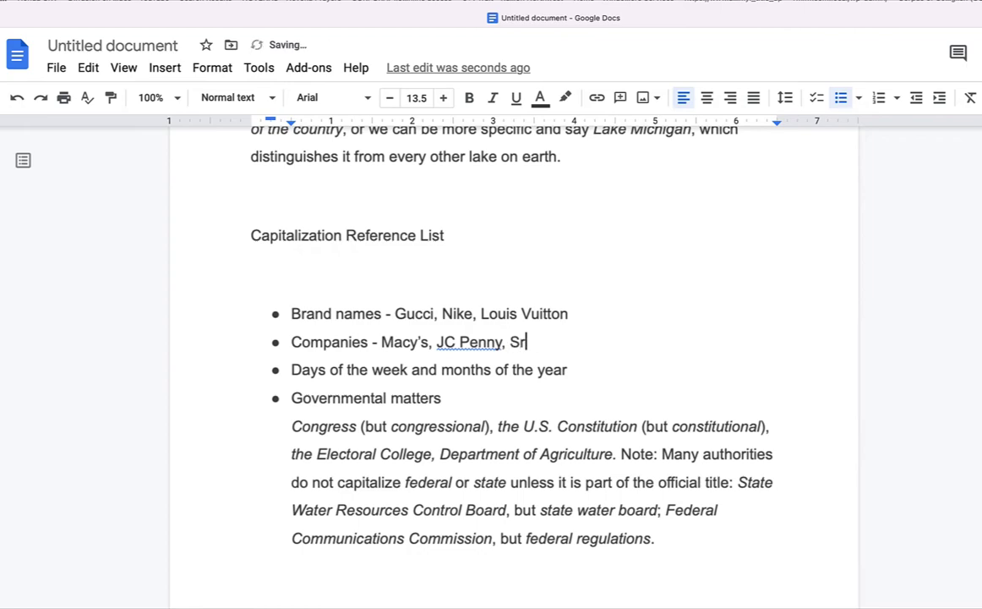
key(BackSpace)
text(prouts)
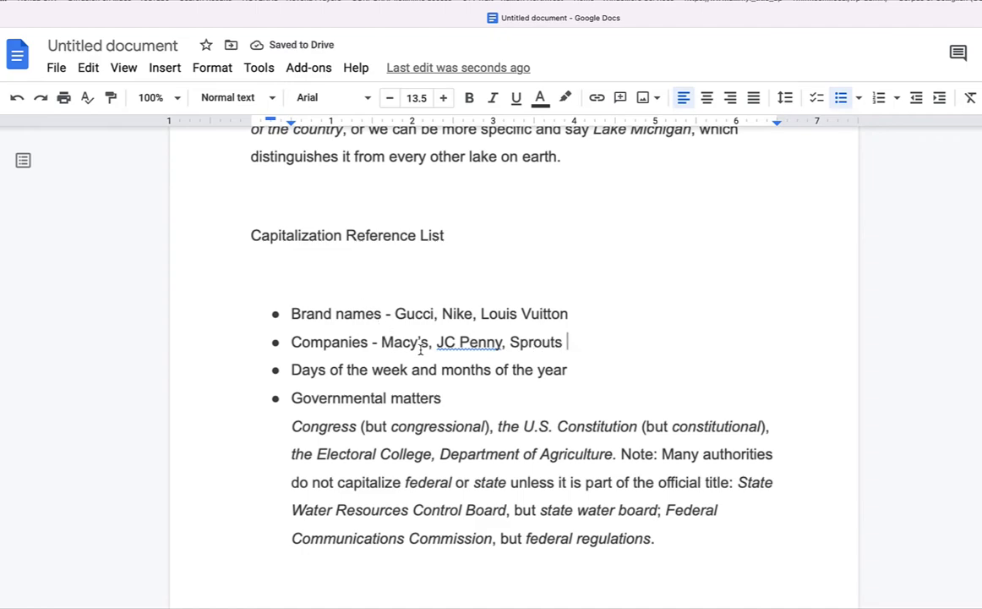
Step: Append " - Thursday, February, August" to the days and months bullet
click(591, 363)
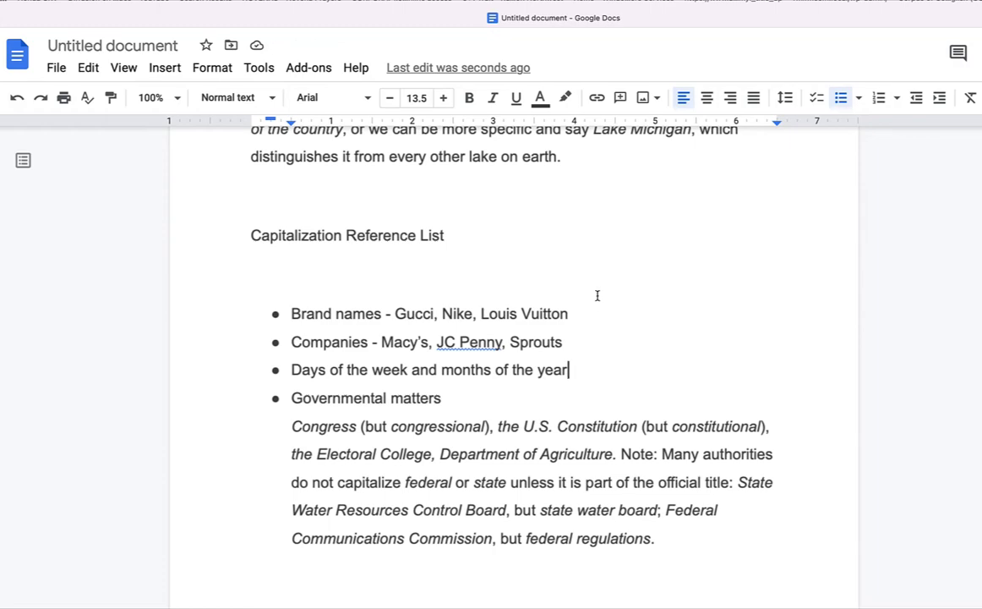
text(- Thursday)
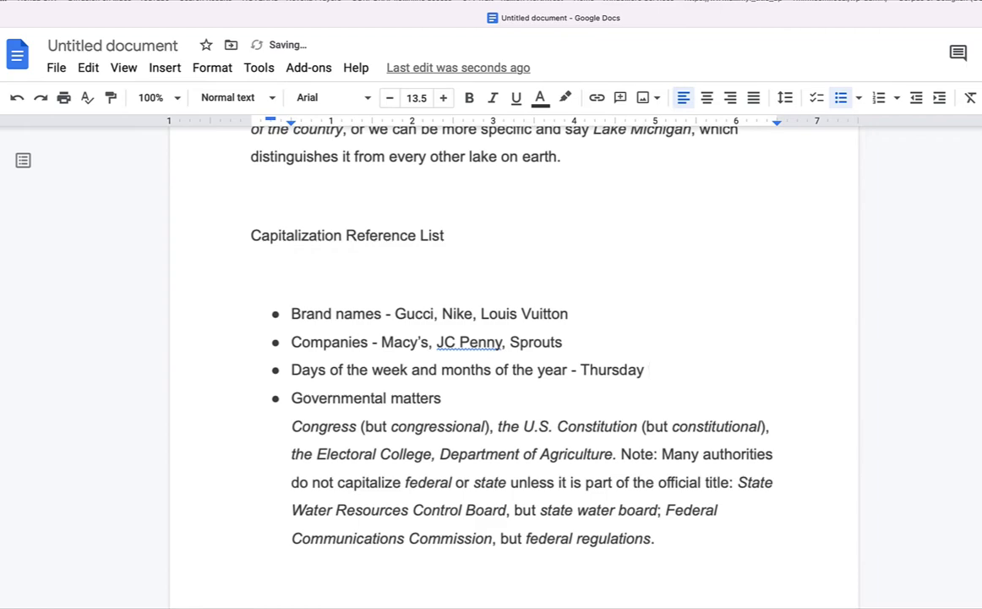
key(BackSpace)
text(, Fe)
key(BackSpace)
key(BackSpace)
text(Fevb)
text(u)
key(BackSpace)
text(ur)
key(BackSpace)
key(BackSpace)
key(BackSpace)
key(BackSpace)
key(BackSpace)
text(eburary)
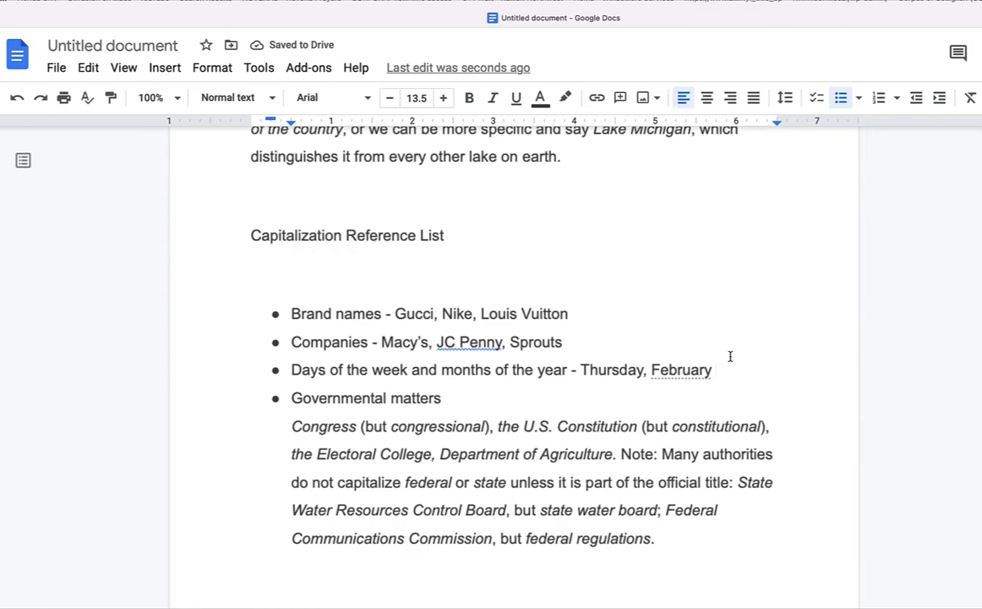
key(BackSpace)
text(, )
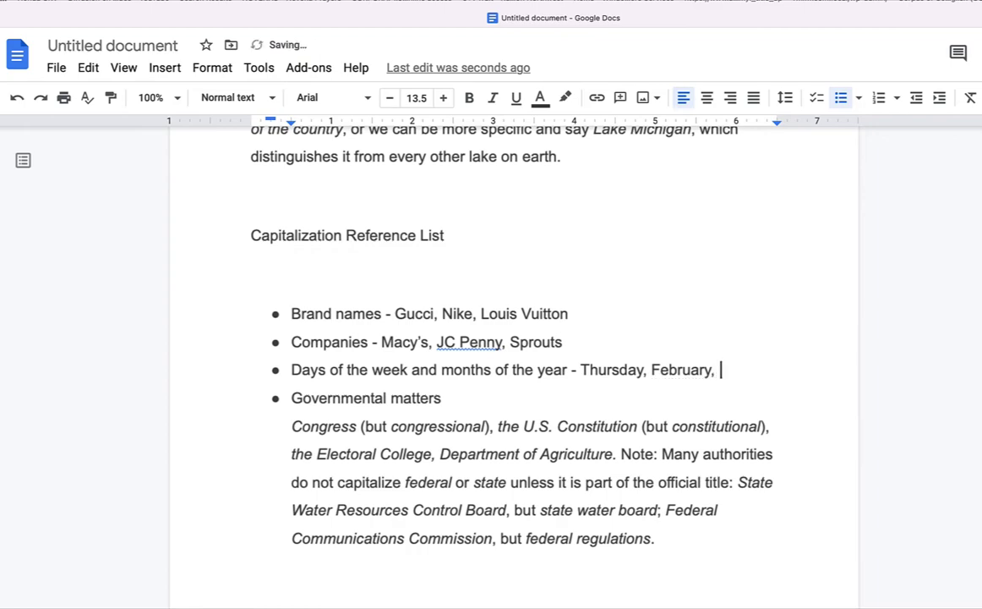
text(August)
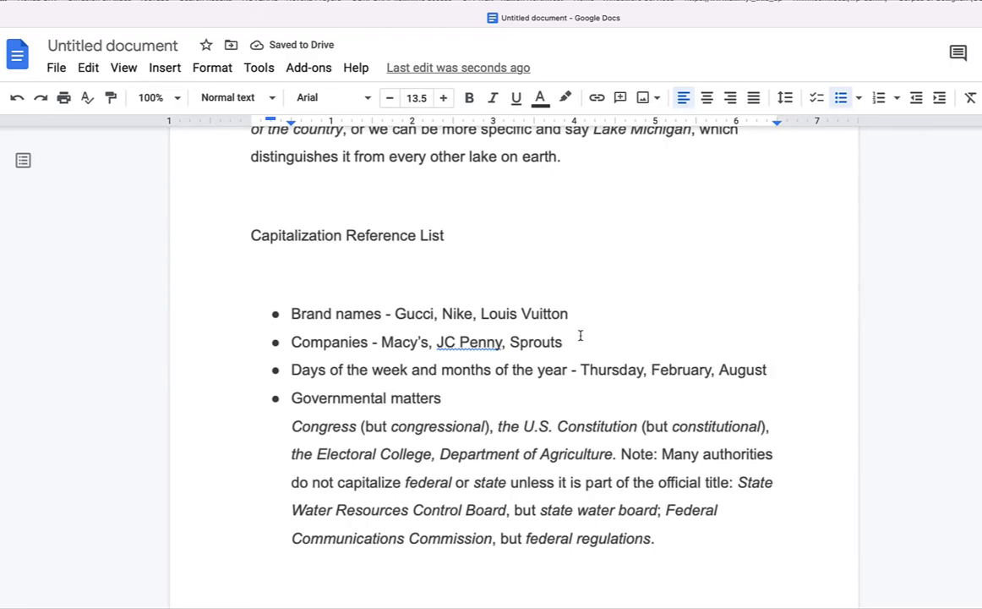
Step: Highlight Congress's capital C and the U.S. Constitution example, then scroll to Historical episodes and eras
scroll(460, 390, down, 1)
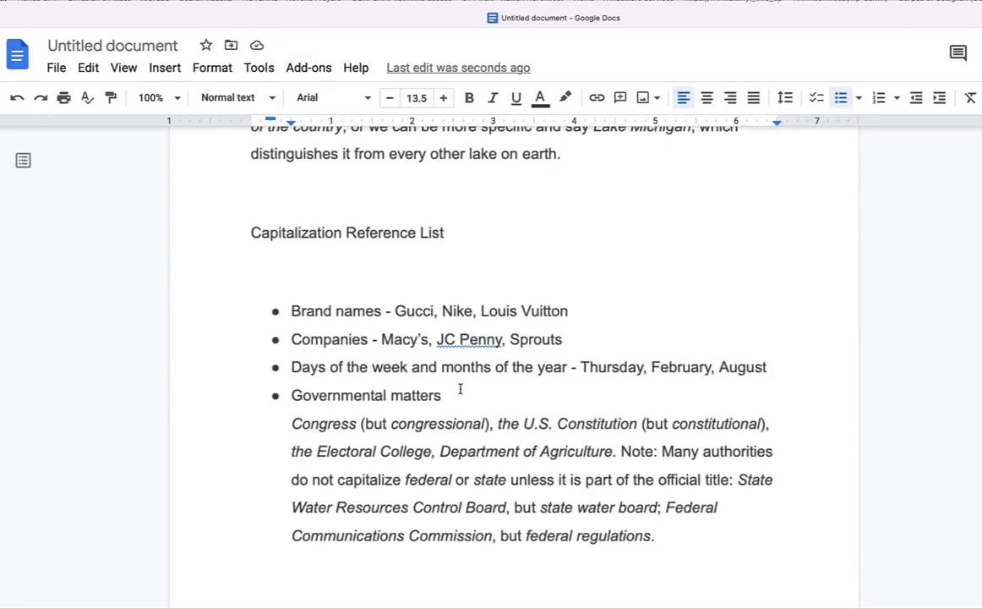
drag(291, 424, 311, 423)
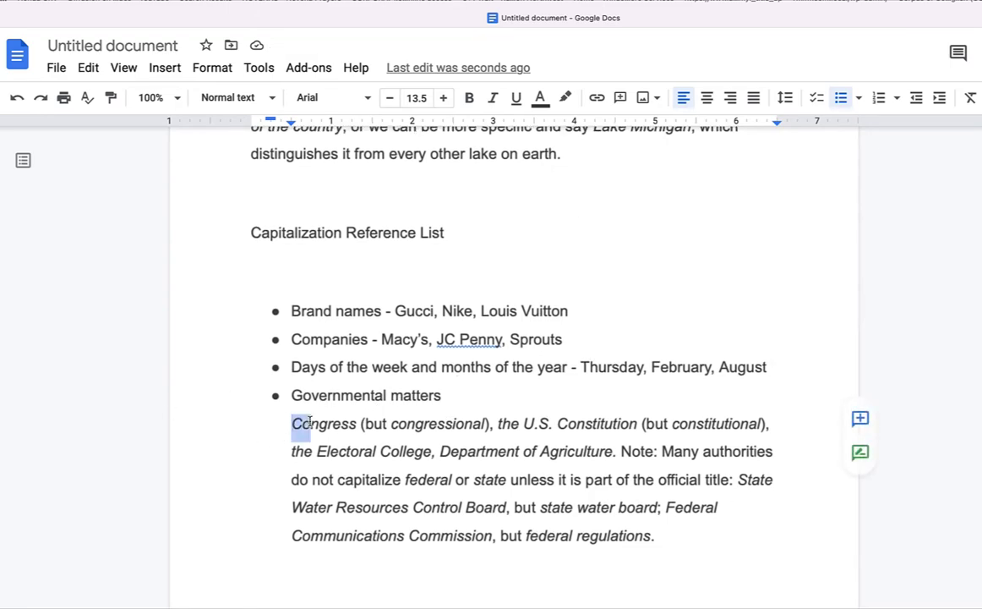
drag(525, 423, 596, 424)
click(596, 422)
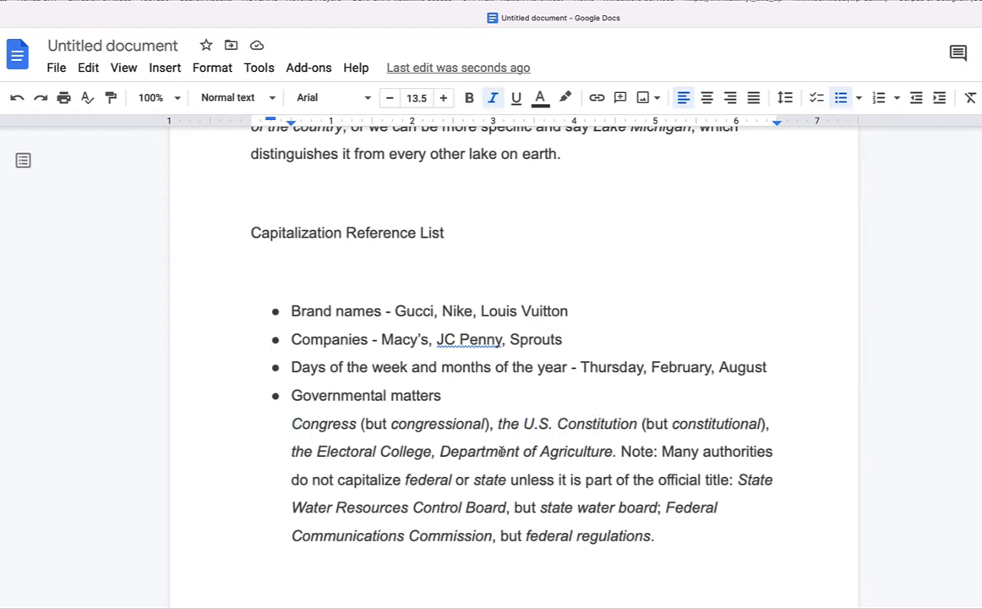
scroll(525, 421, down, 1)
scroll(524, 421, down, 1)
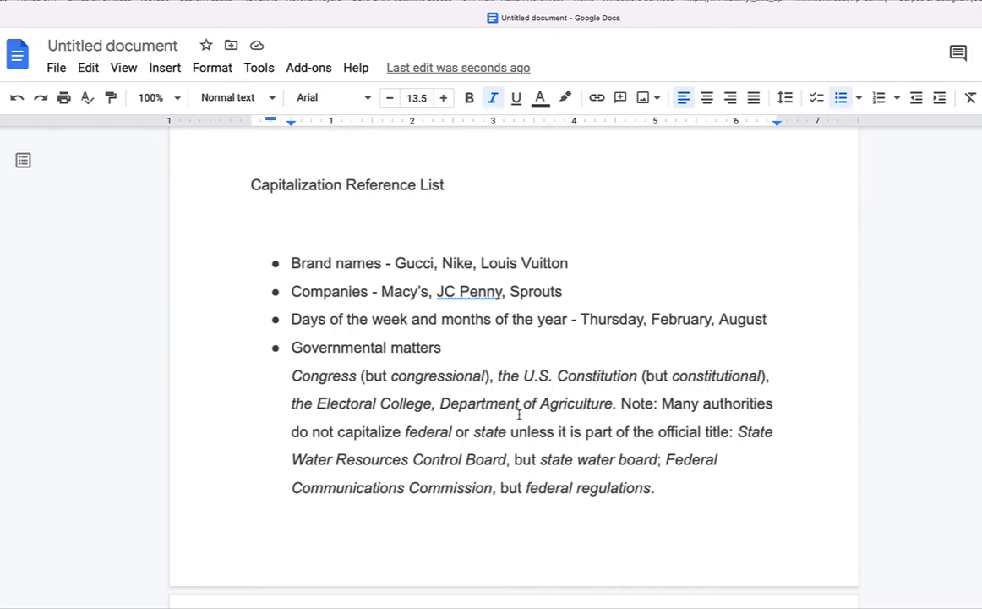
scroll(513, 407, down, 6)
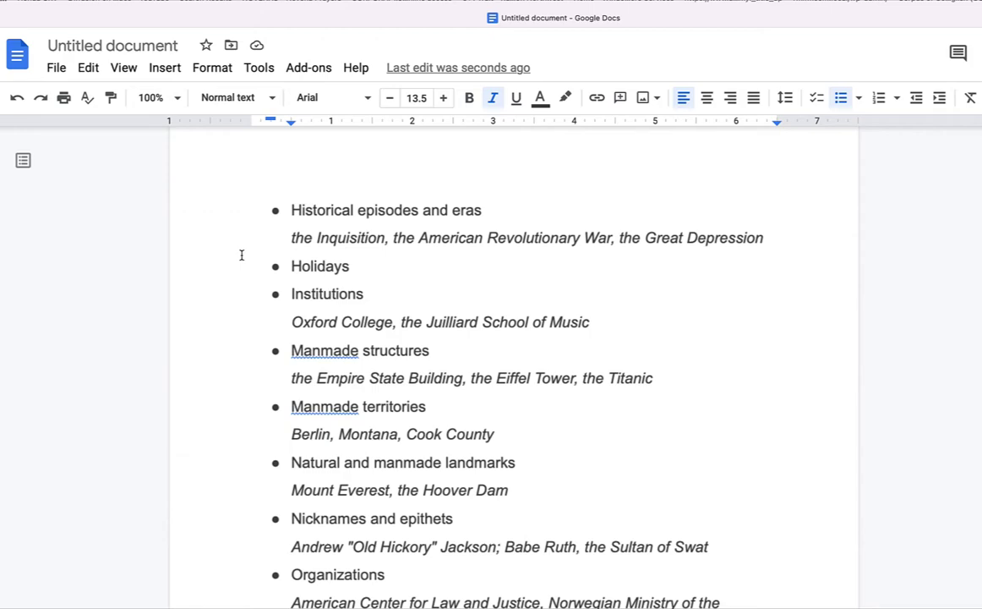
drag(415, 239, 499, 240)
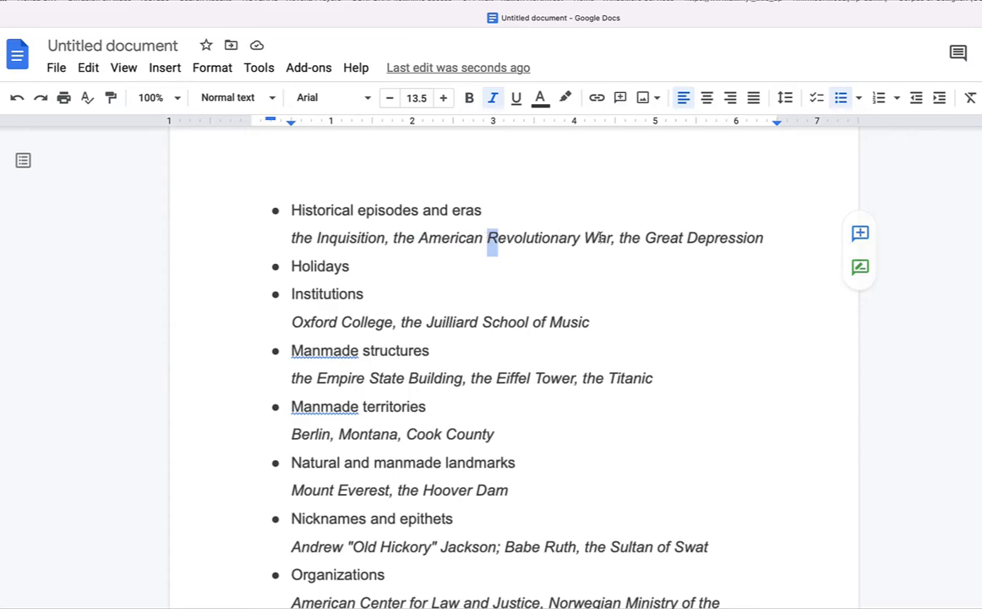
drag(599, 237, 584, 236)
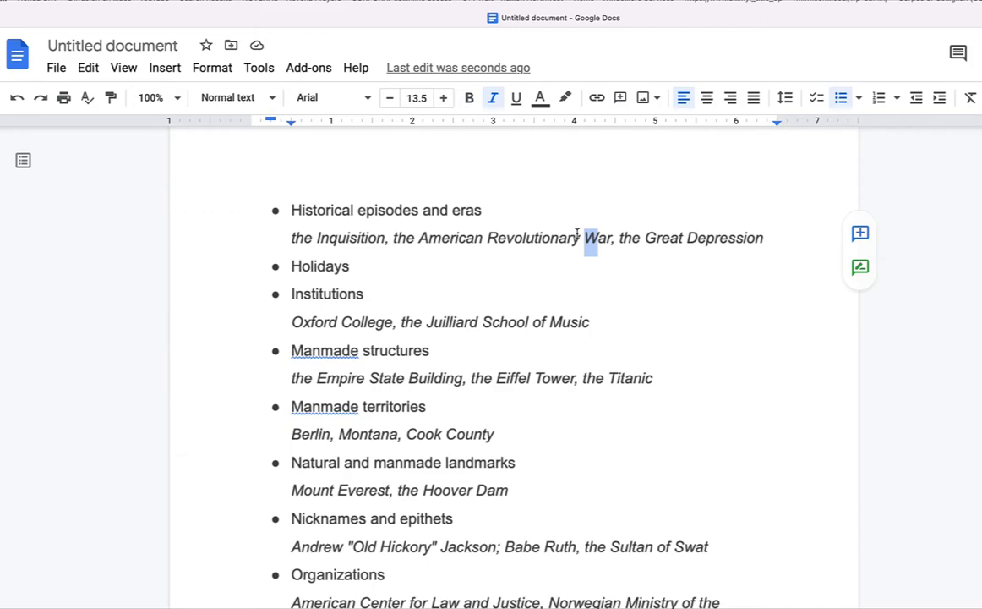
click(644, 238)
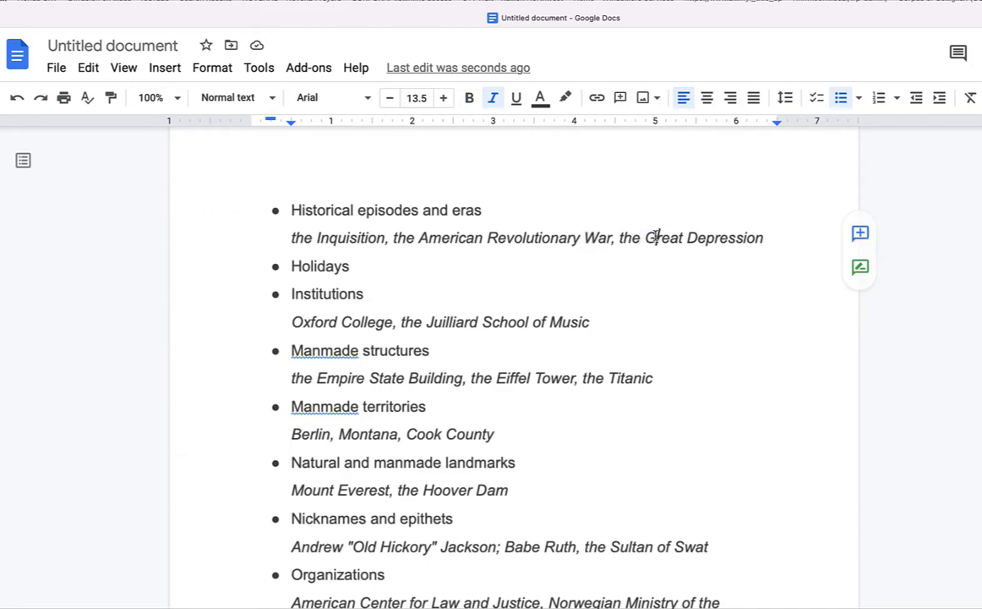
double_click(373, 267)
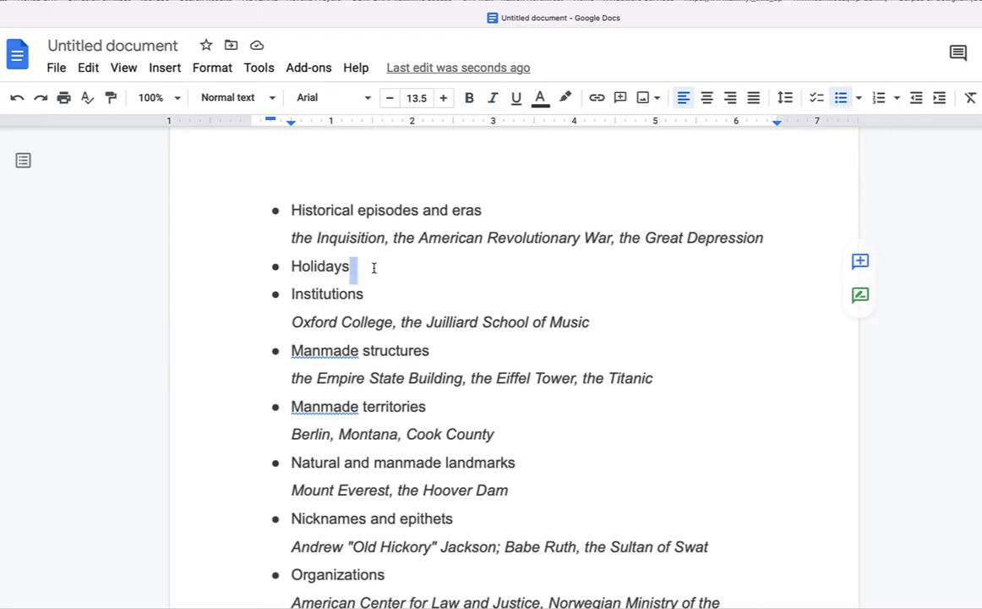
click(369, 267)
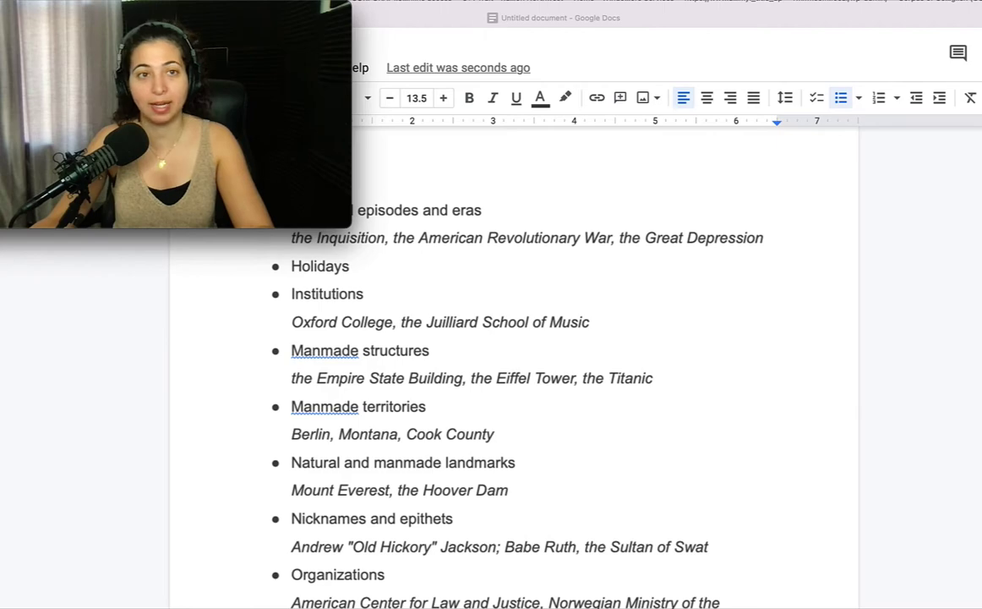
scroll(302, 429, down, 1)
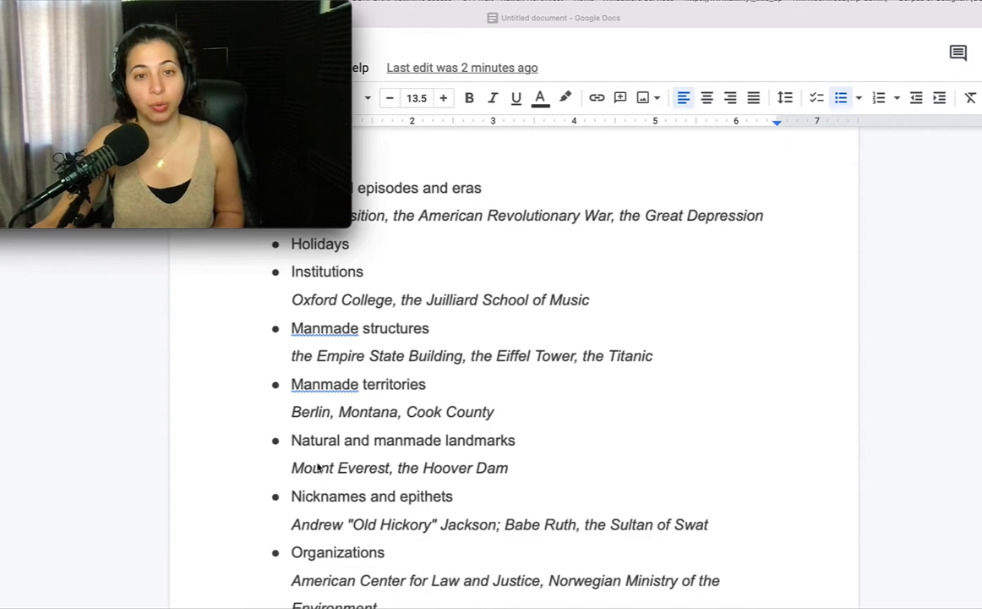
Step: Scroll past Organizations to the Planets bullet listing Mercury through Neptune
scroll(318, 466, down, 1)
scroll(318, 465, down, 2)
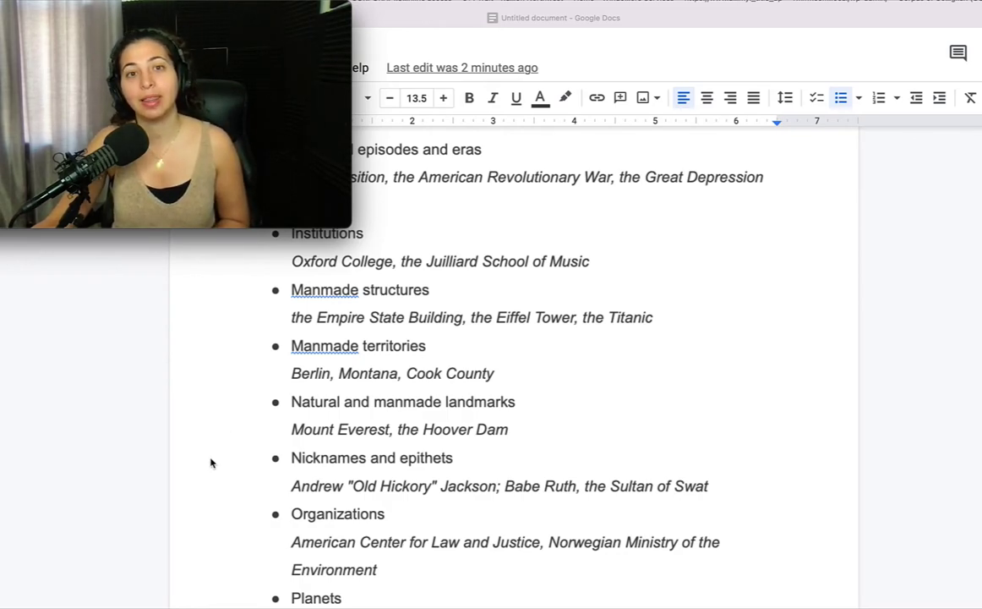
scroll(212, 462, down, 1)
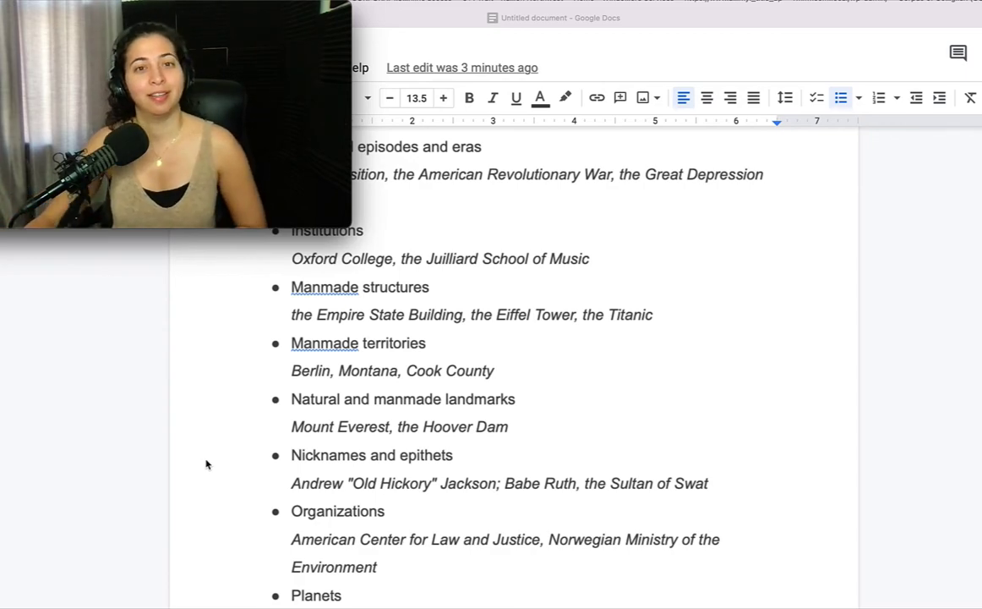
scroll(284, 478, down, 1)
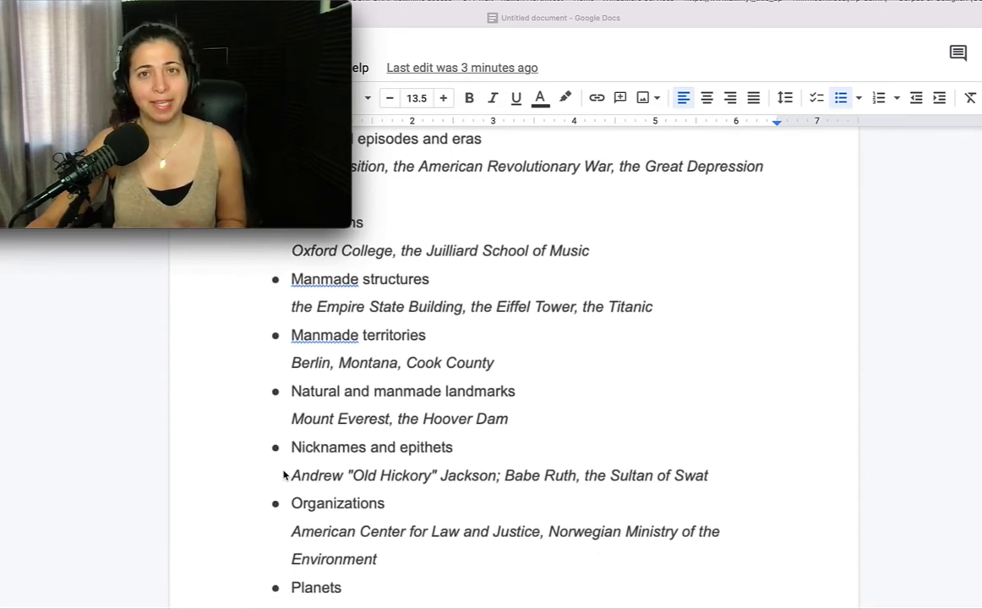
scroll(261, 485, down, 1)
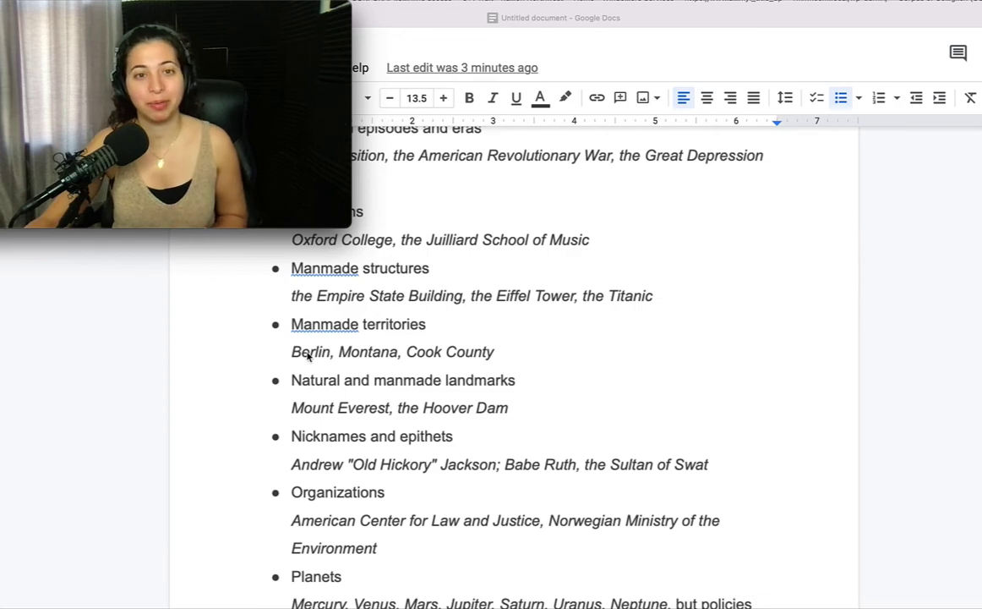
scroll(411, 405, down, 1)
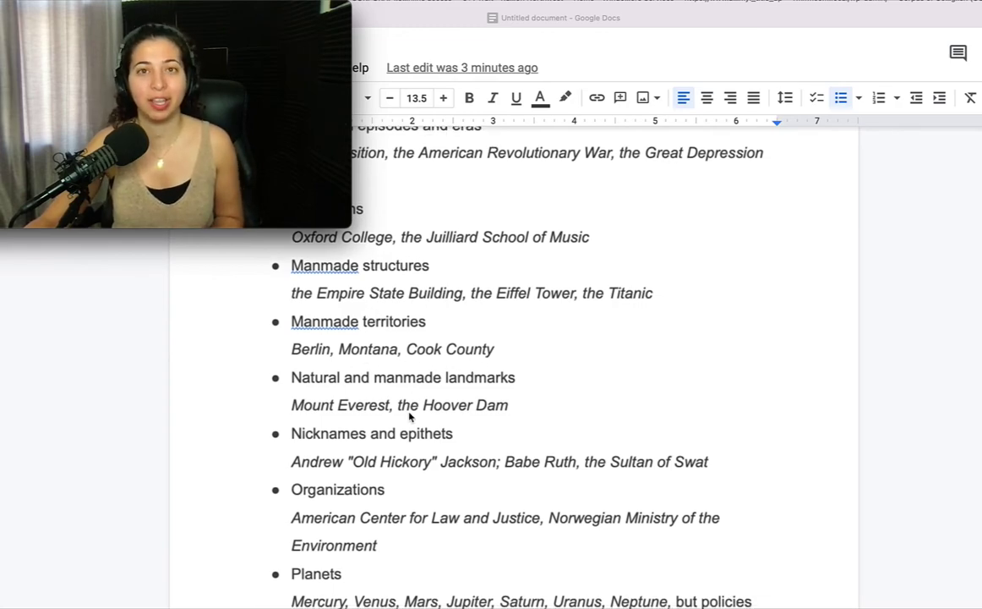
scroll(364, 421, down, 1)
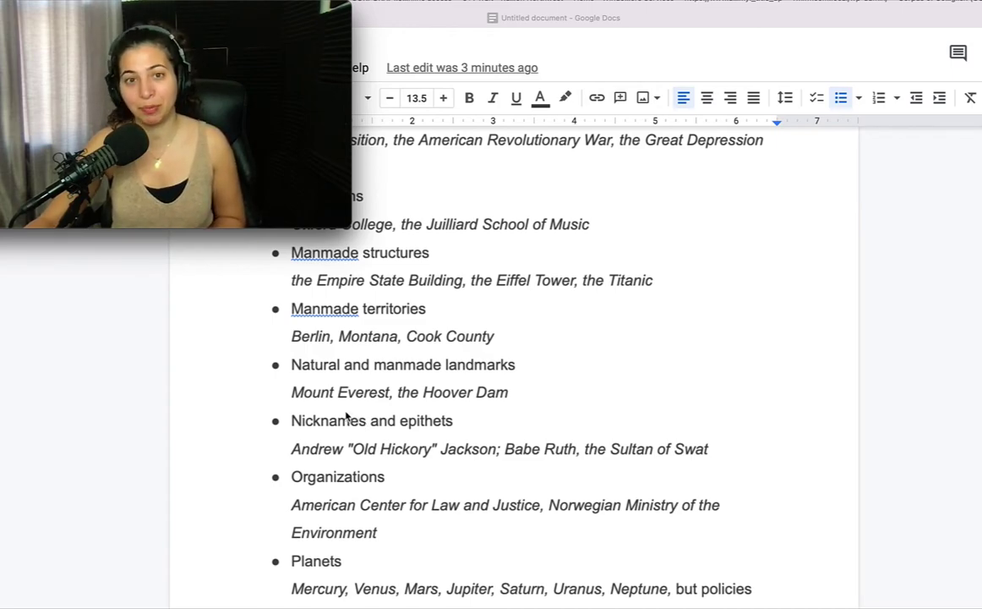
scroll(348, 417, down, 1)
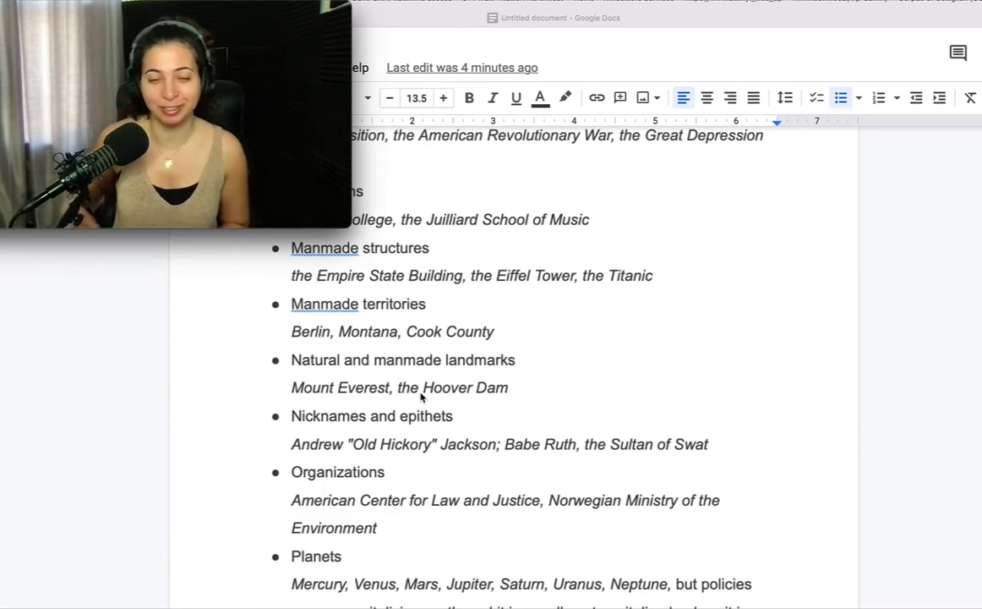
Step: Scroll past Planets and the Races, nationalities, and tribes bullet to the Religions and names of deities bullet
scroll(380, 394, down, 1)
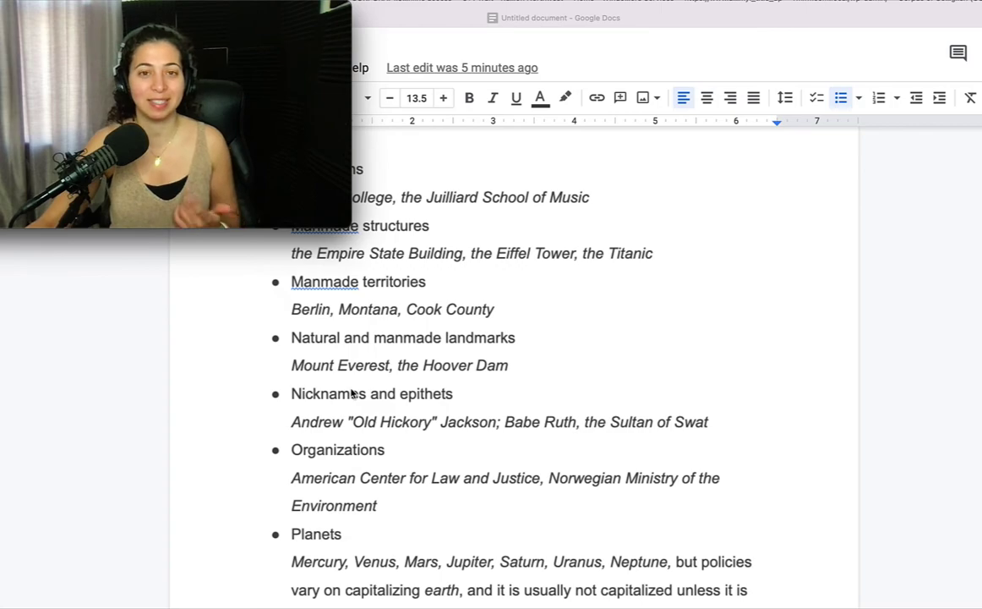
scroll(300, 414, down, 1)
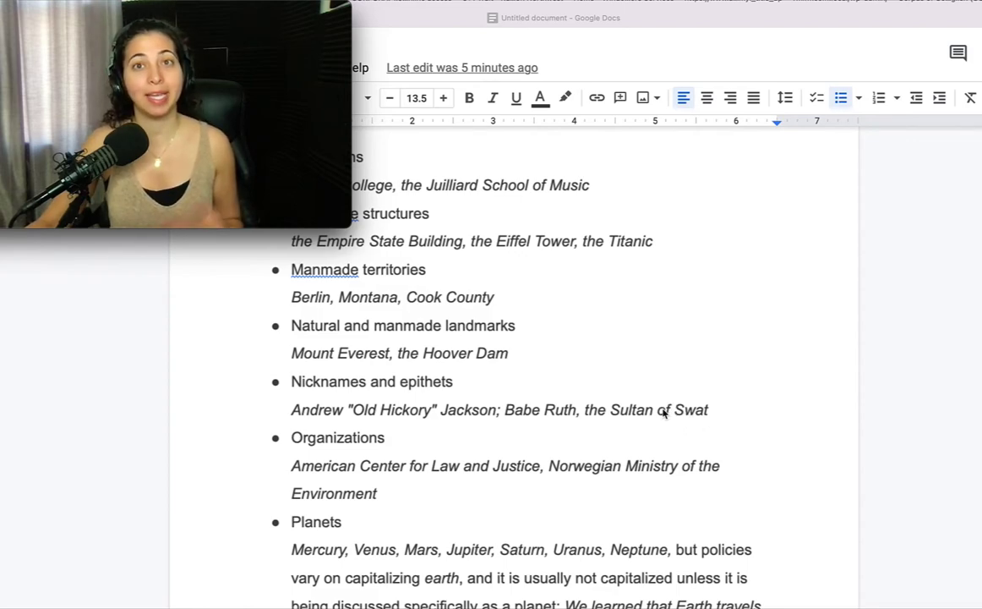
scroll(622, 432, down, 1)
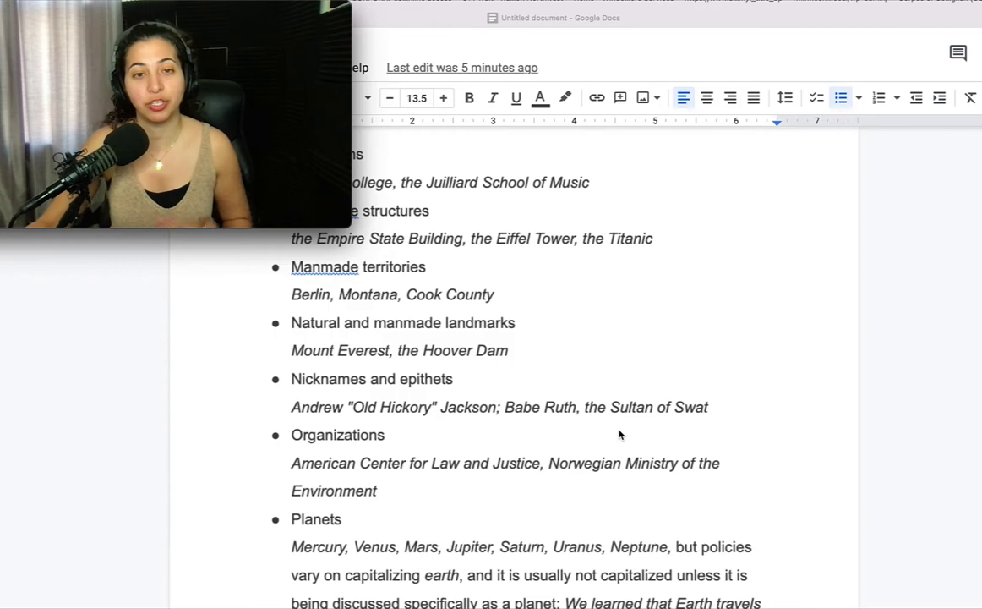
scroll(618, 435, down, 3)
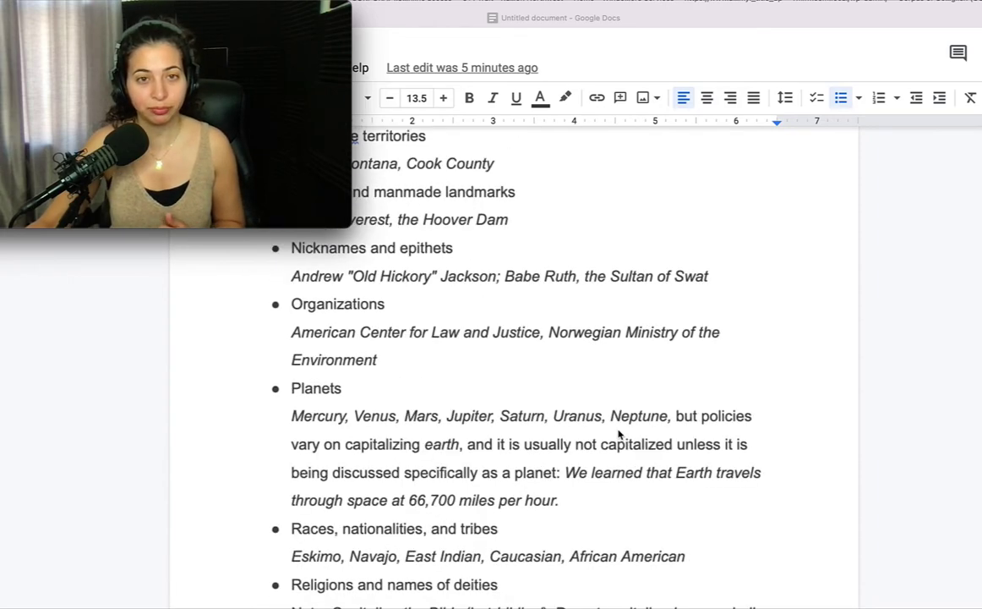
scroll(615, 431, down, 1)
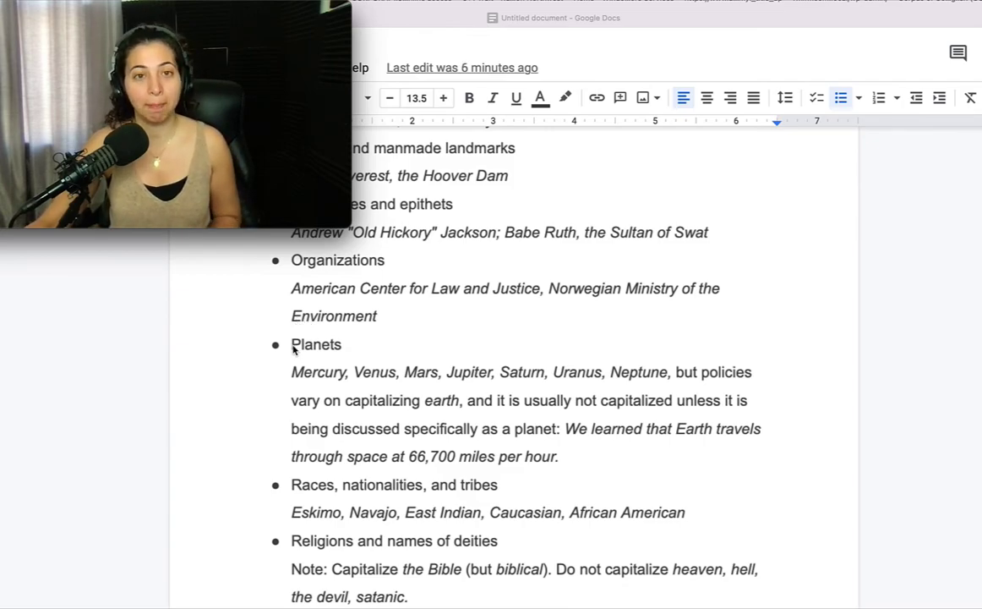
scroll(298, 418, down, 2)
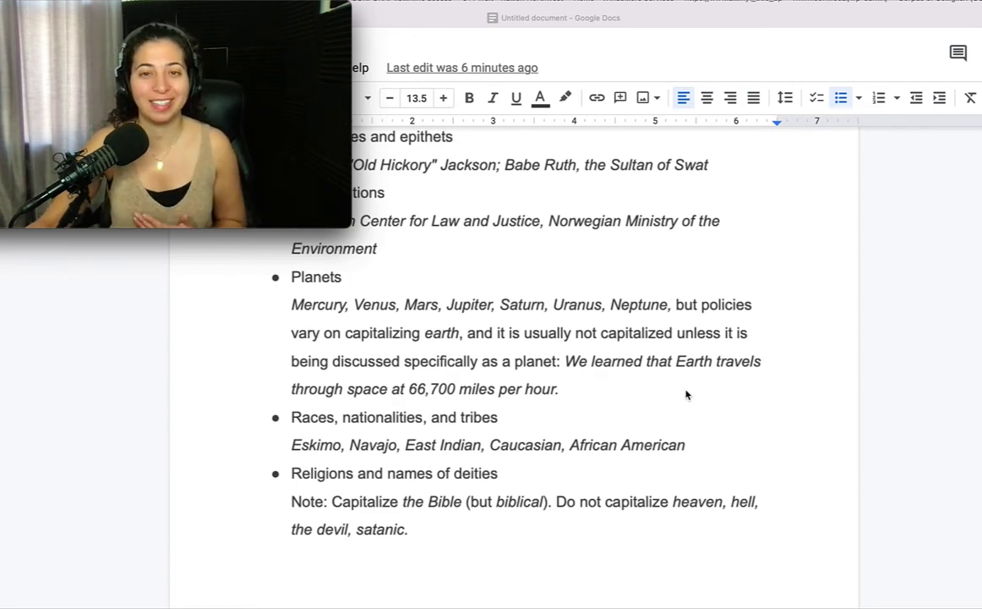
Step: Scroll onto the next page to show the Special occasions and Streets and roads bullets
scroll(208, 425, down, 1)
scroll(209, 422, down, 2)
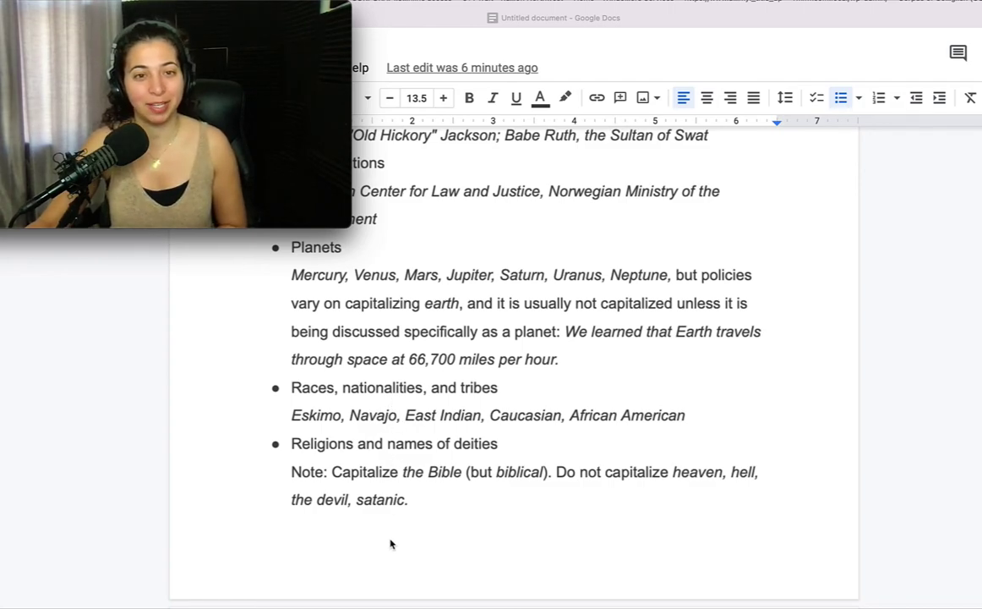
scroll(391, 543, down, 1)
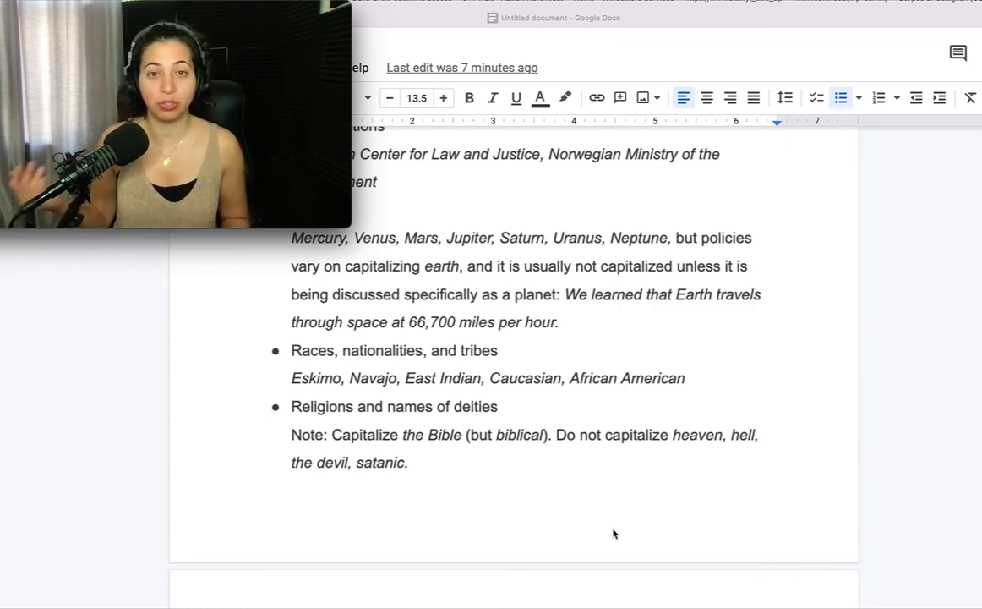
scroll(414, 516, down, 2)
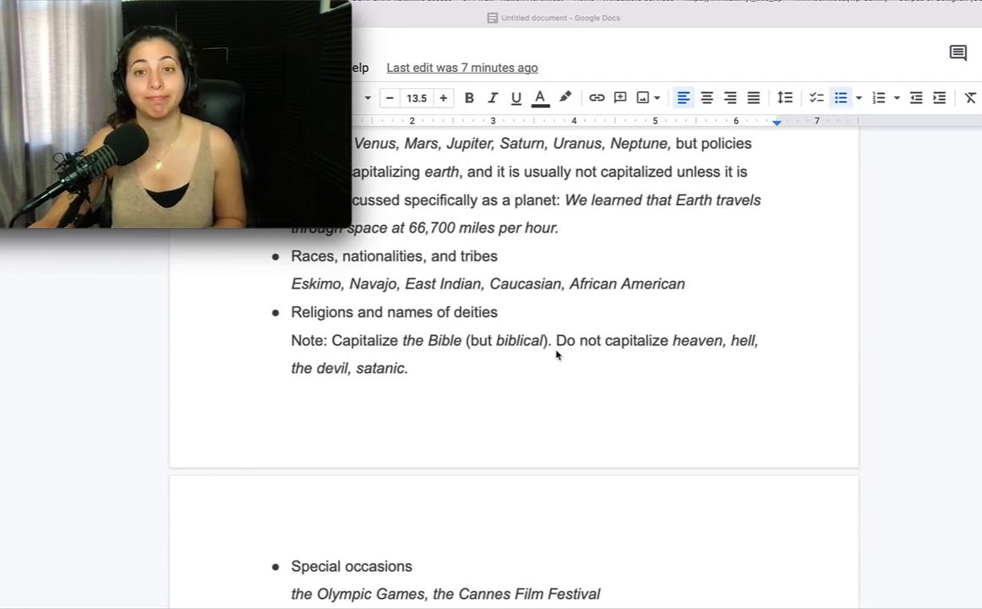
Step: Scroll a little further until the Lowercase Reference List heading appears below Streets and roads
scroll(583, 498, down, 2)
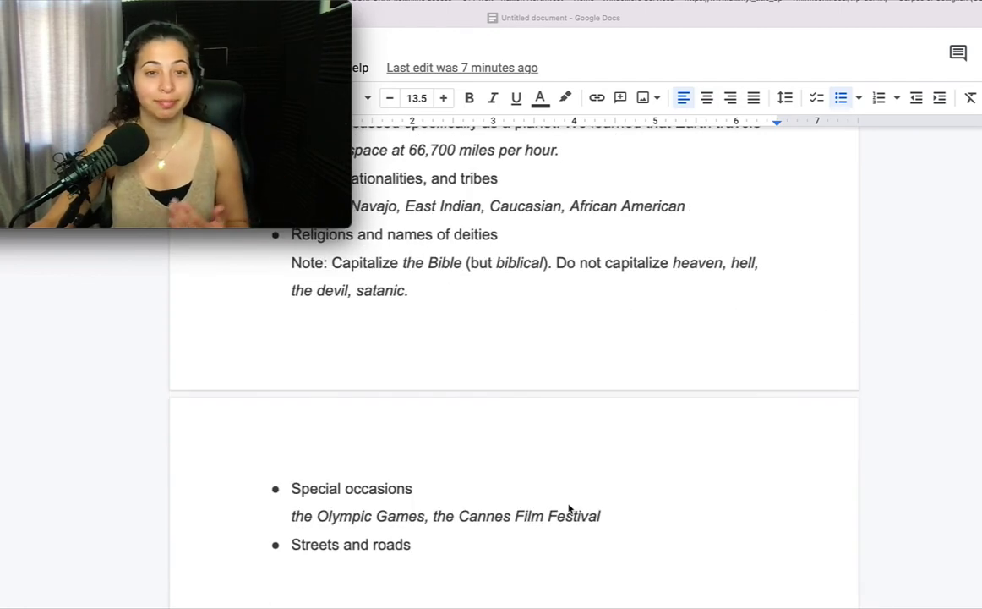
scroll(396, 547, down, 1)
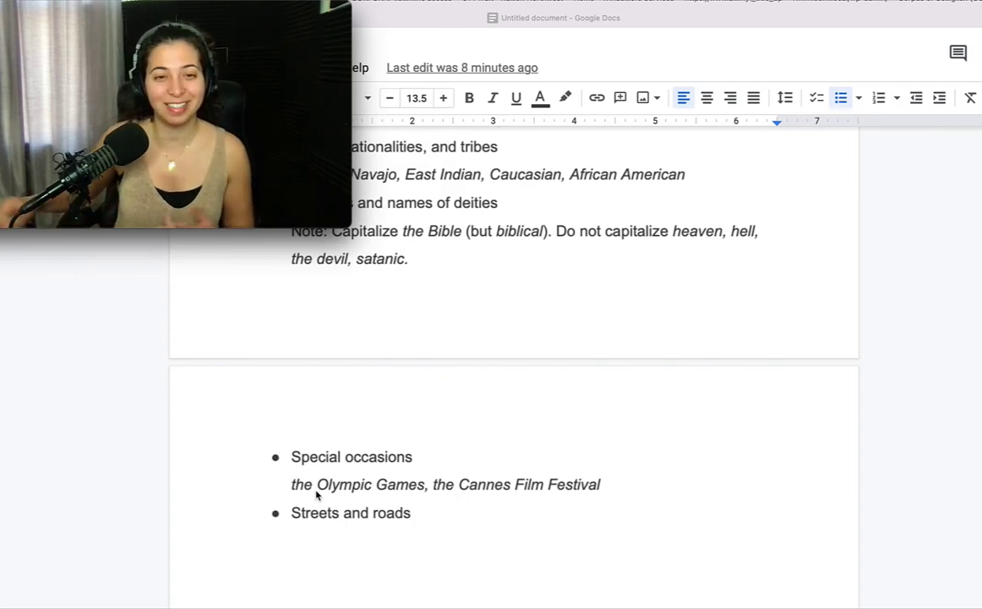
scroll(308, 531, down, 1)
scroll(310, 532, down, 1)
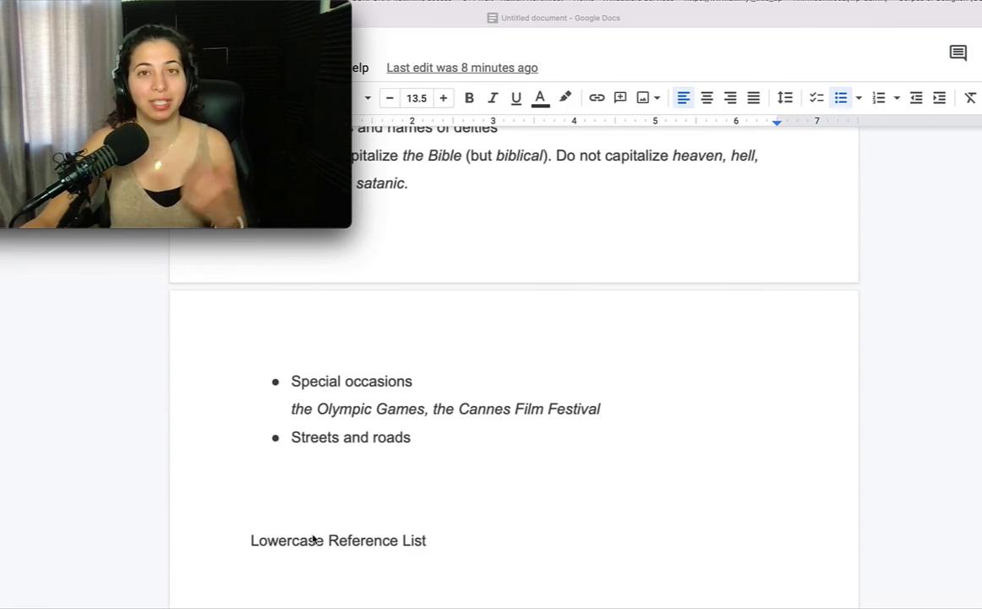
scroll(312, 538, down, 1)
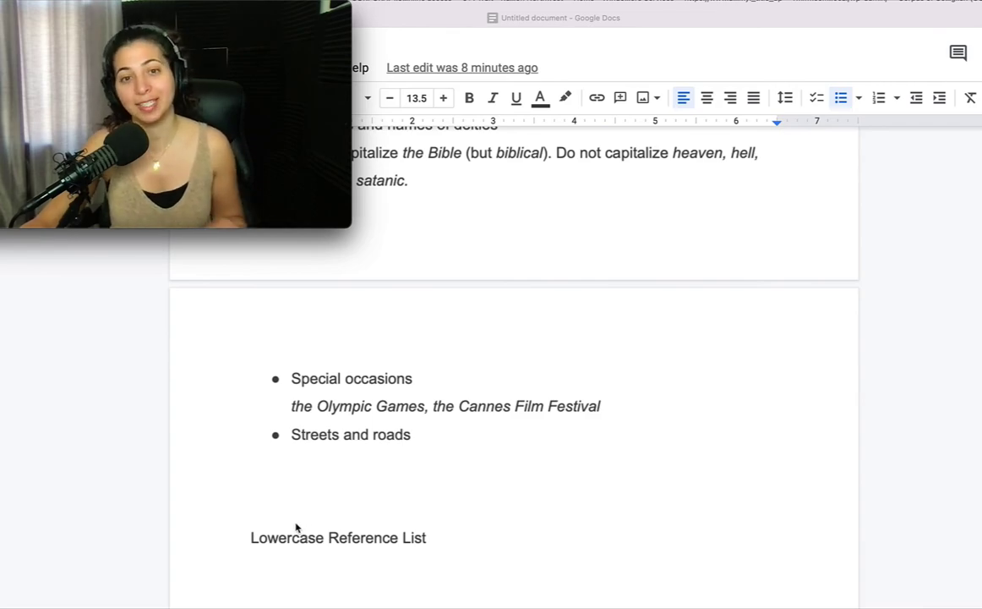
Step: Scroll through the Lowercase Reference List bullets and Rule 3's trademark example until Rule 4 appears
scroll(359, 536, down, 1)
scroll(358, 541, down, 1)
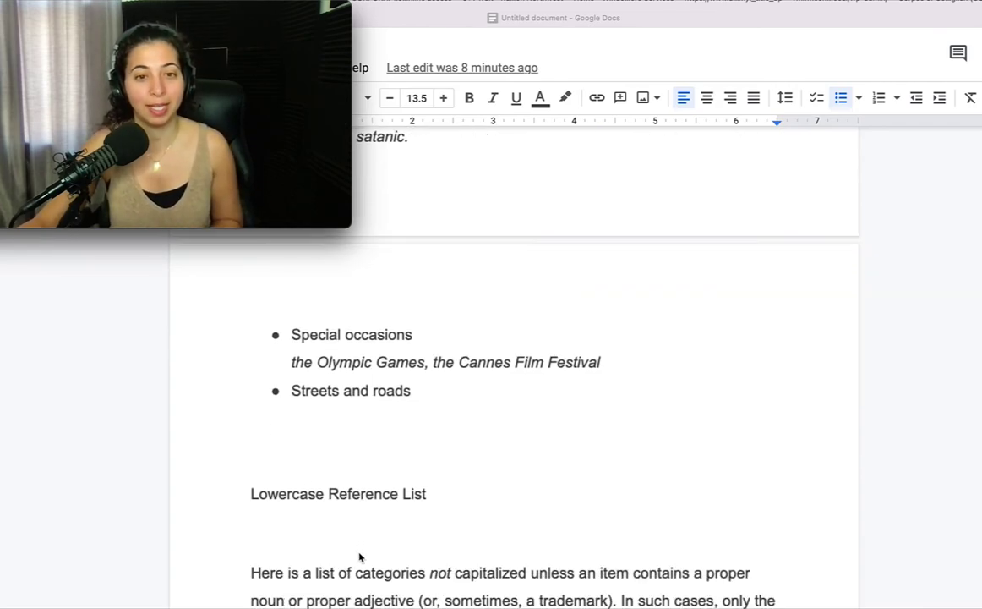
scroll(358, 532, down, 2)
scroll(346, 555, down, 7)
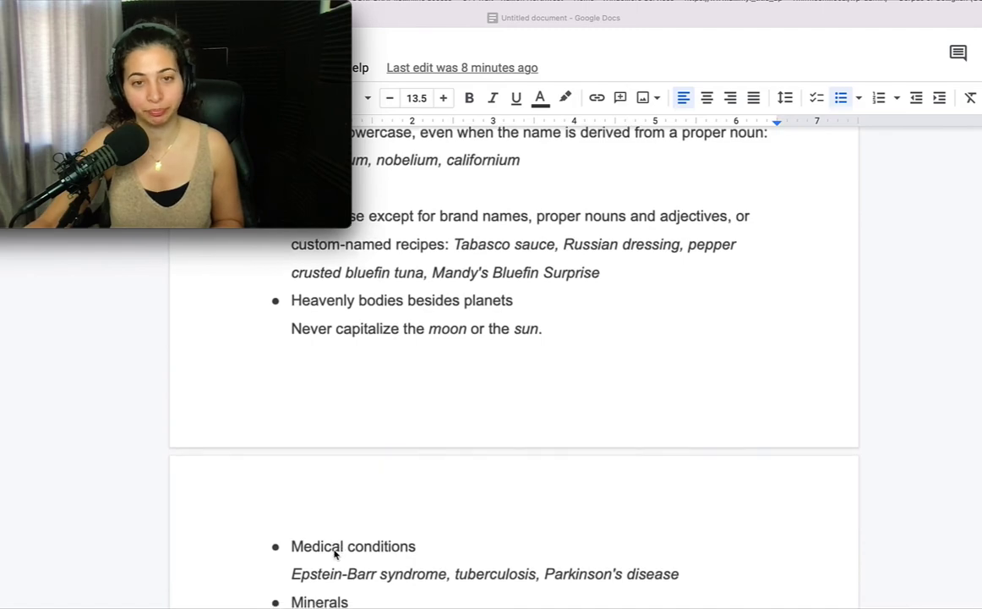
scroll(333, 555, up, 3)
scroll(332, 555, up, 3)
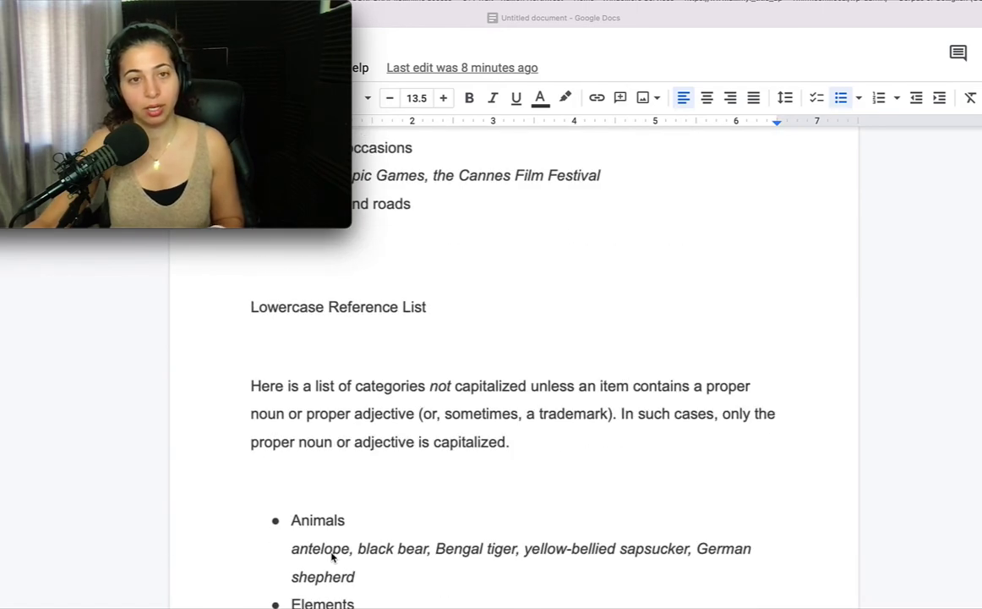
scroll(330, 556, down, 3)
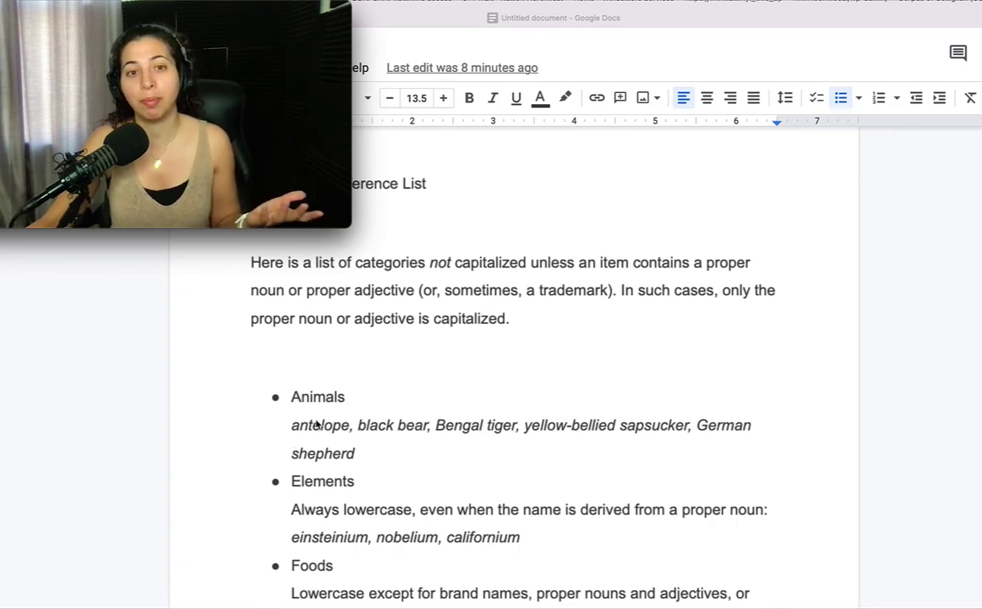
scroll(338, 473, down, 1)
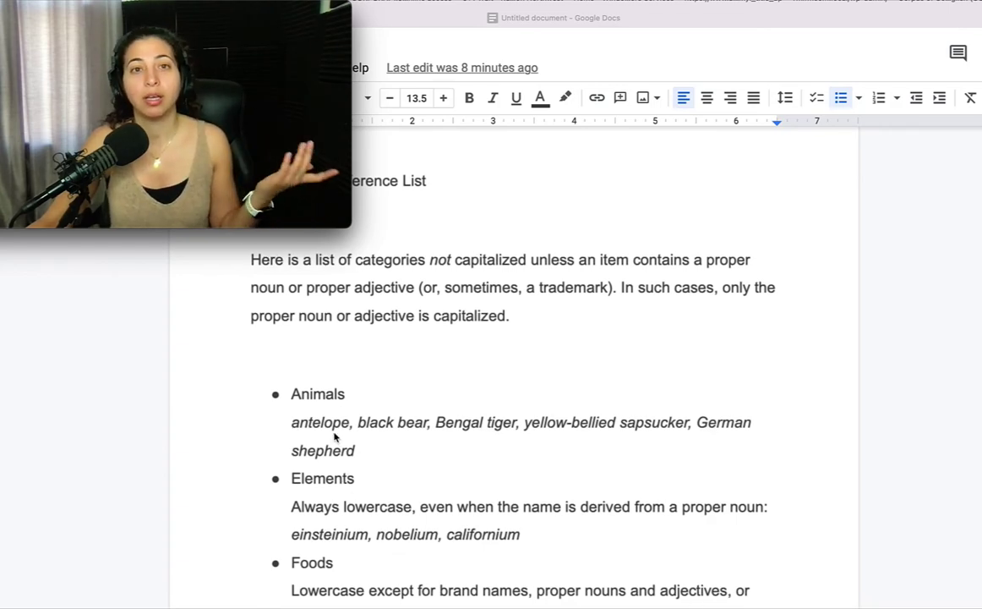
scroll(355, 498, down, 4)
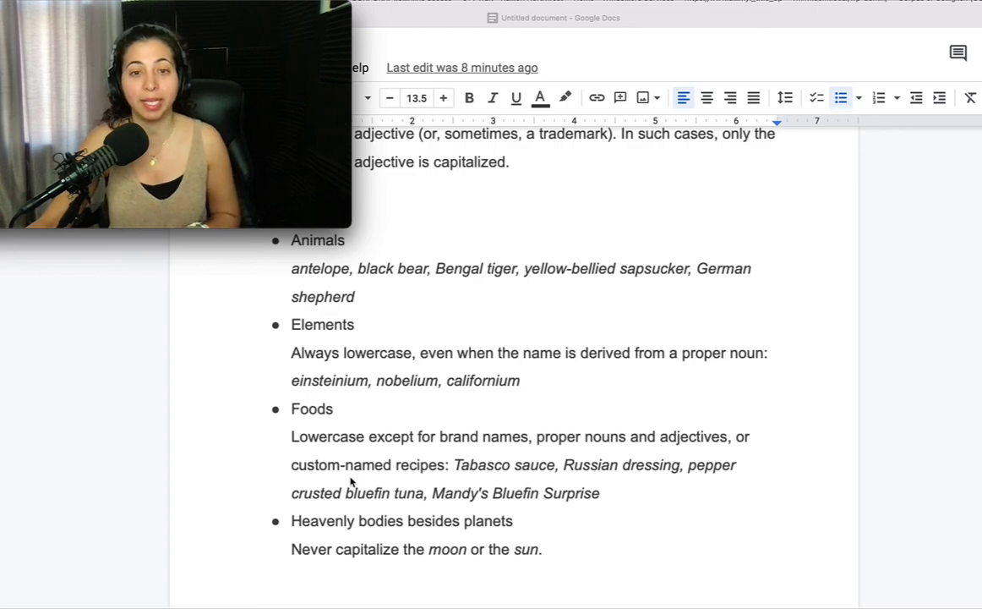
scroll(351, 478, down, 1)
scroll(327, 531, down, 1)
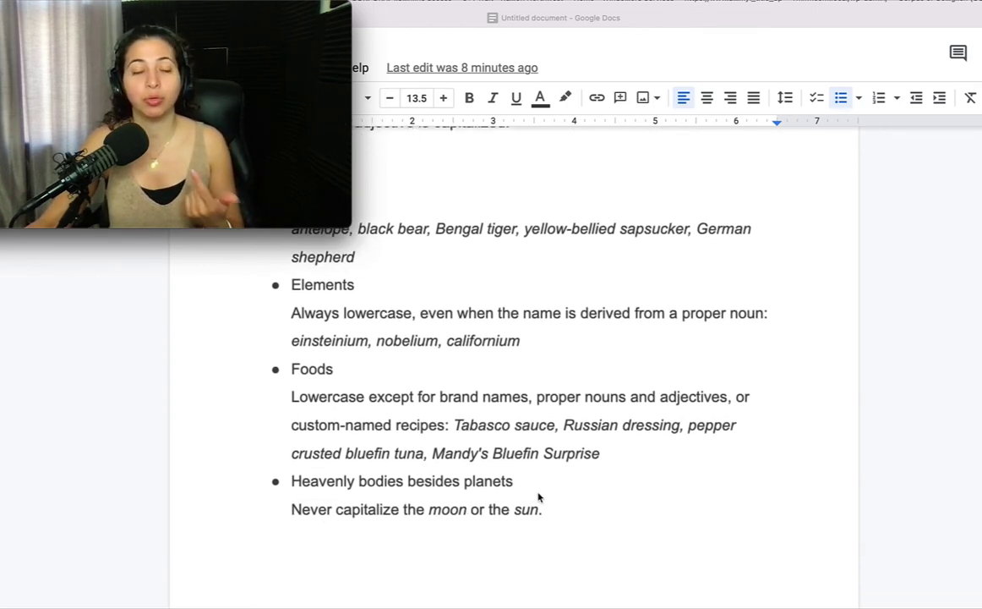
scroll(579, 494, down, 2)
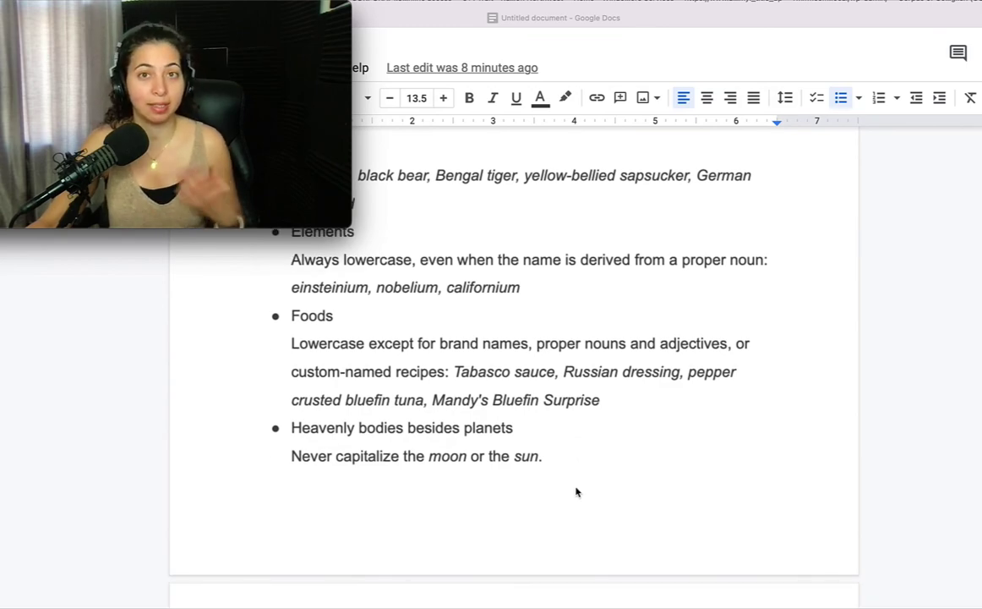
scroll(574, 493, down, 8)
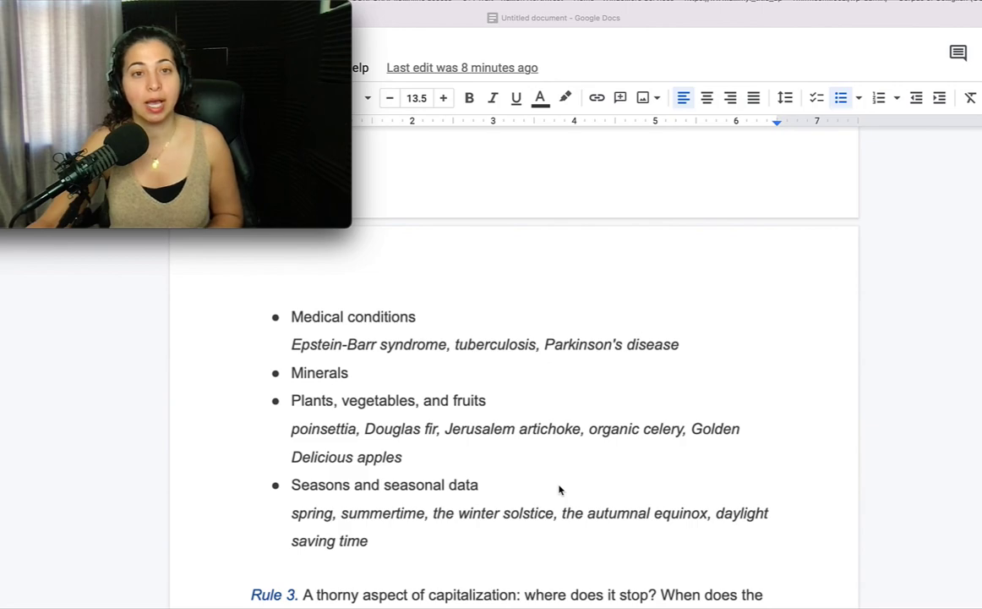
scroll(558, 489, down, 1)
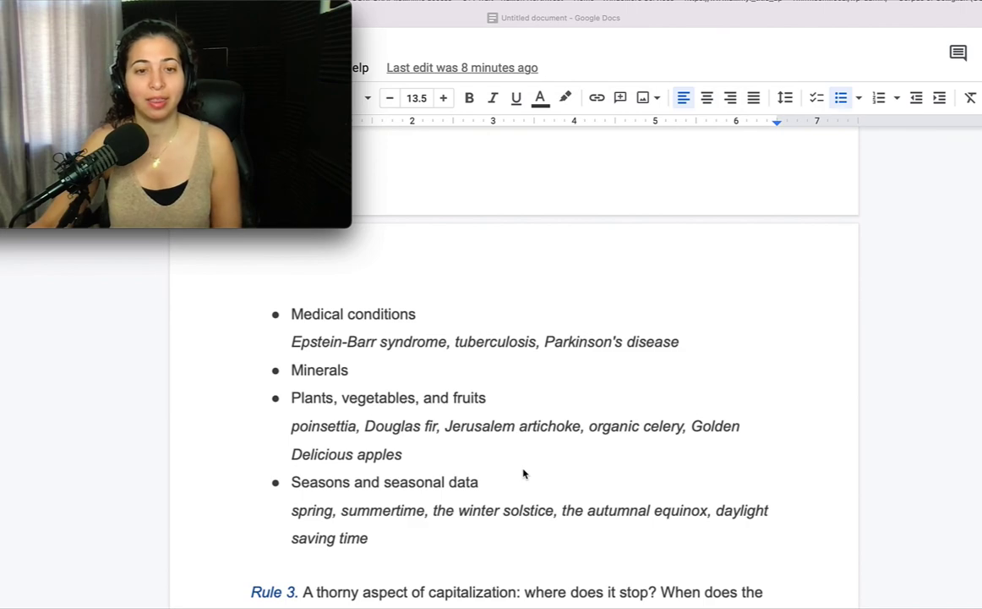
scroll(523, 474, down, 3)
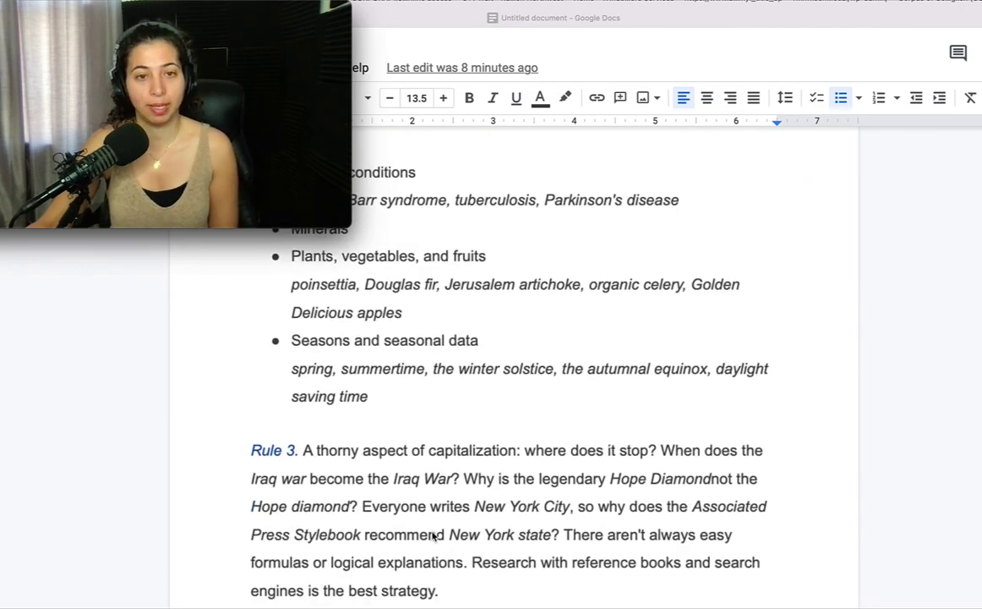
scroll(432, 535, down, 5)
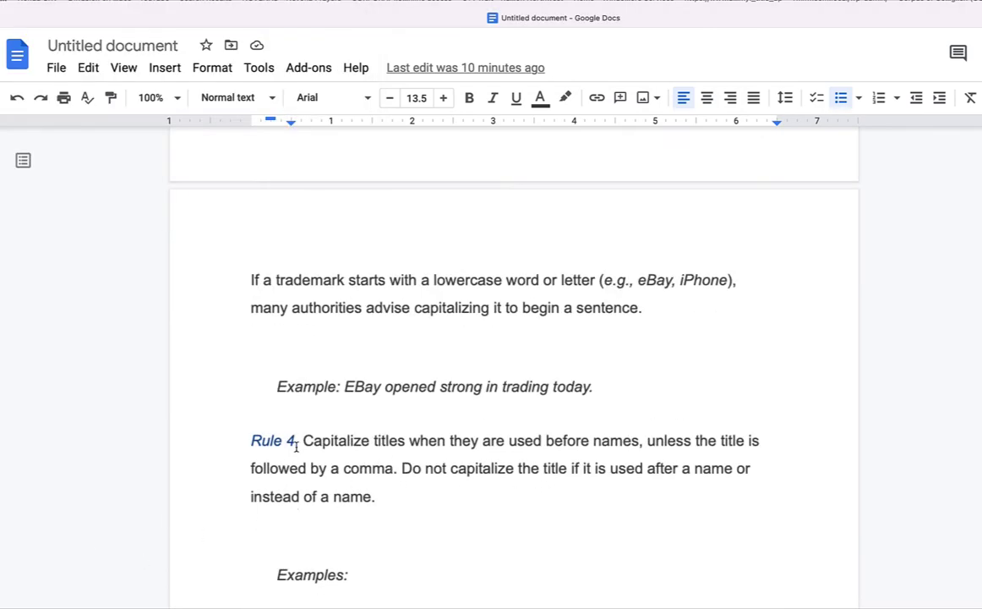
Step: Click into Rule 4, then scroll its examples from 'The president will address Congress.' to the governors sentence
drag(286, 440, 396, 447)
click(394, 447)
scroll(364, 507, down, 1)
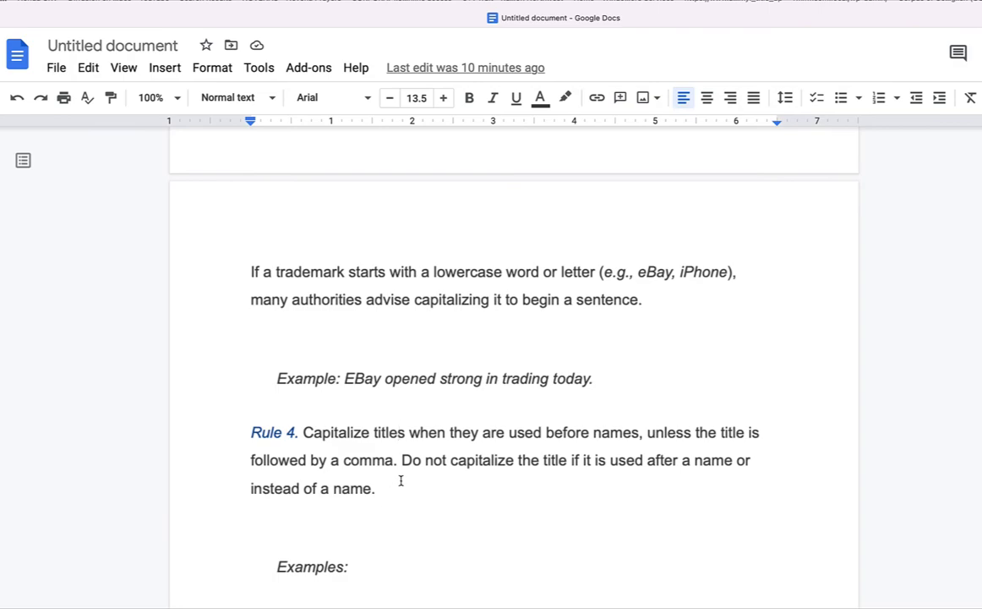
scroll(548, 457, down, 1)
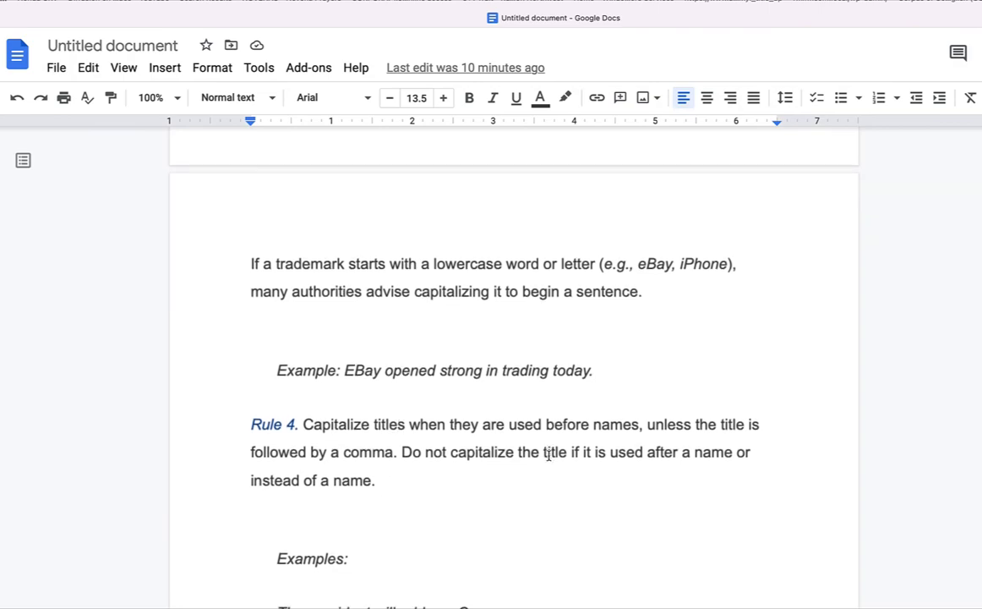
scroll(539, 457, down, 1)
scroll(532, 457, down, 1)
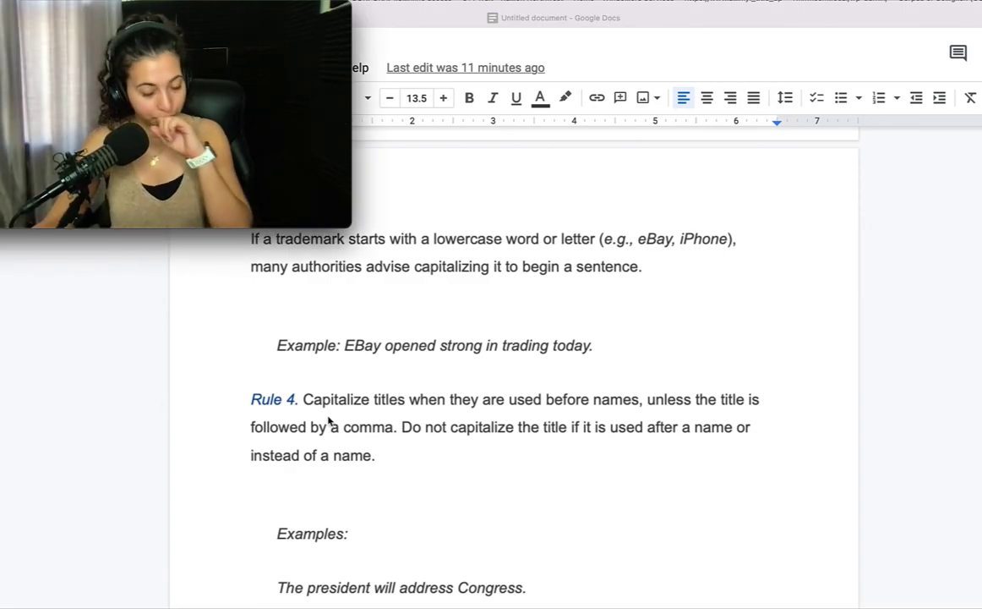
scroll(329, 420, down, 2)
scroll(326, 408, down, 3)
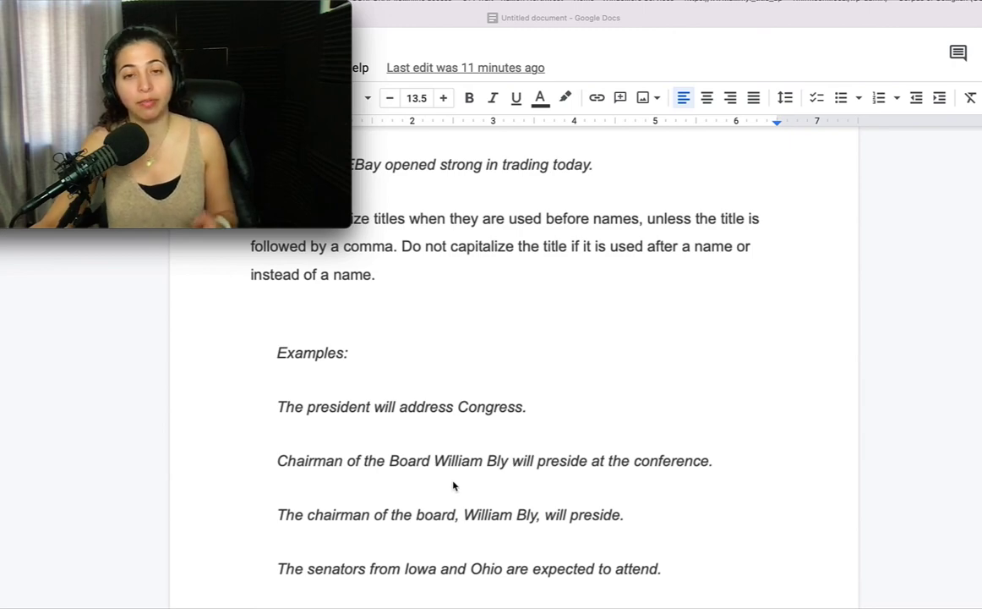
scroll(346, 558, down, 2)
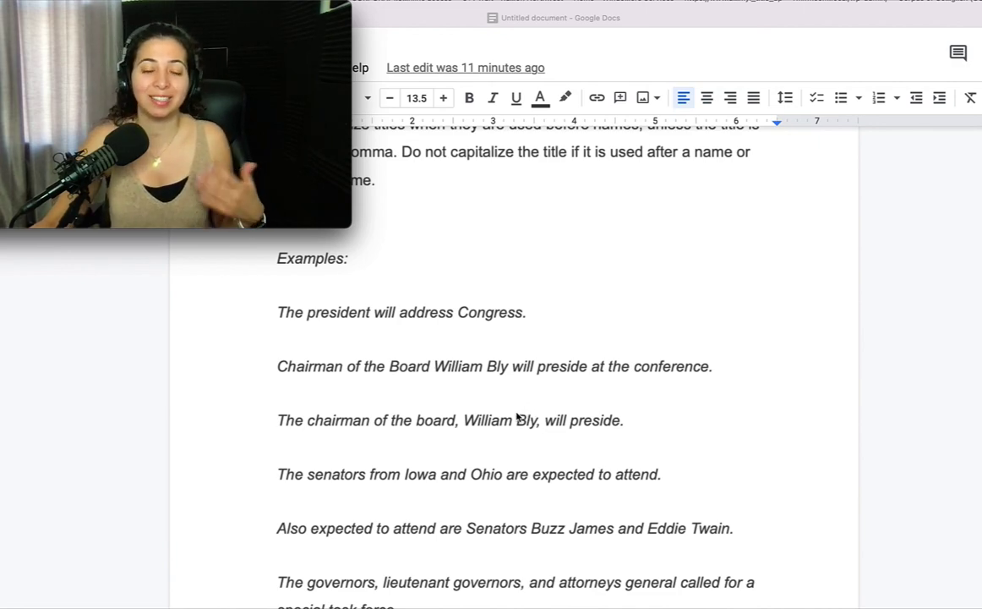
scroll(524, 480, down, 1)
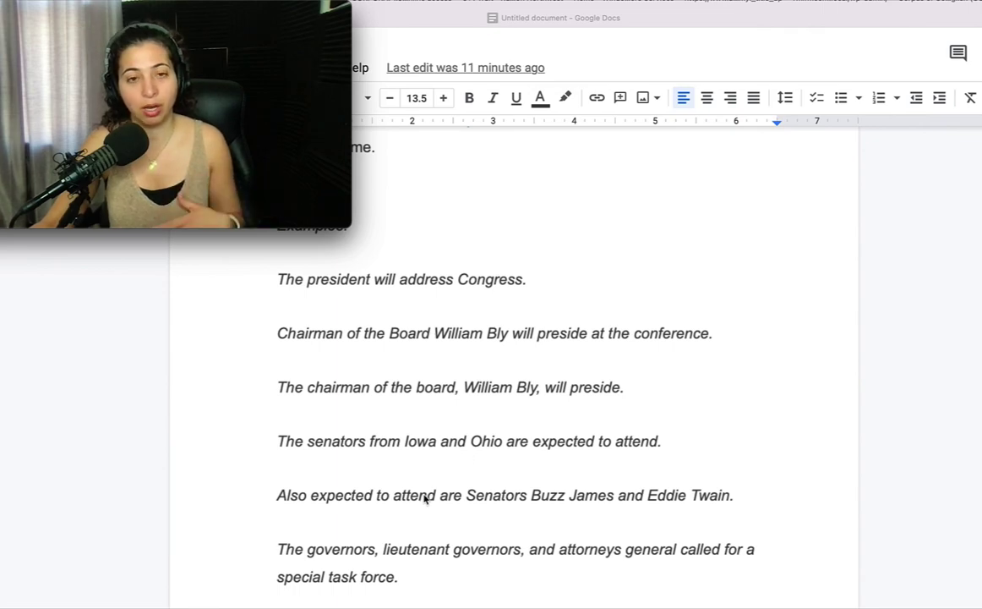
scroll(414, 497, down, 1)
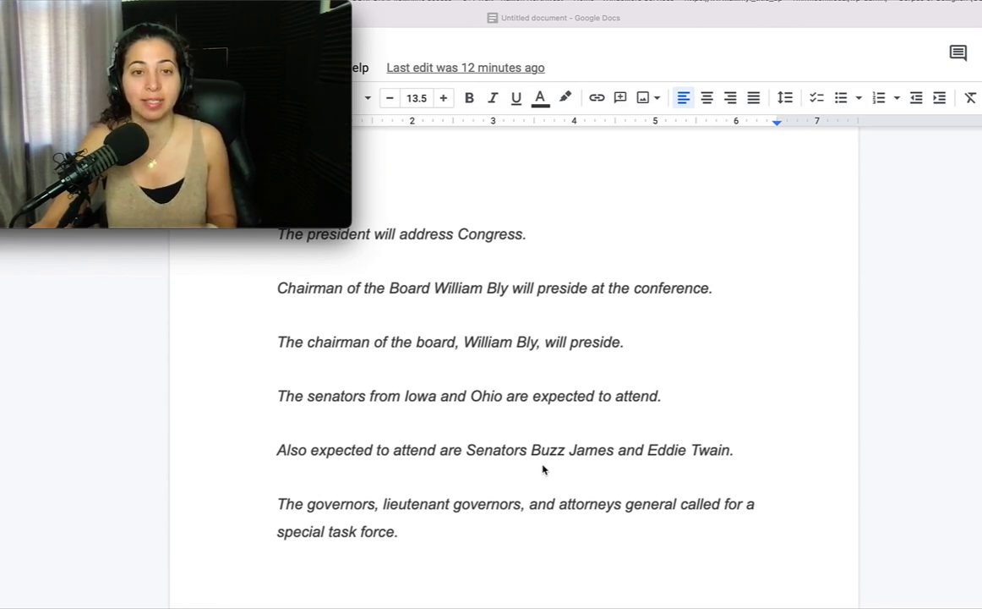
Step: Skim down through Rules 5–16a, then scroll back to the NOTE on capitalizing the highest ranks
scroll(431, 533, down, 10)
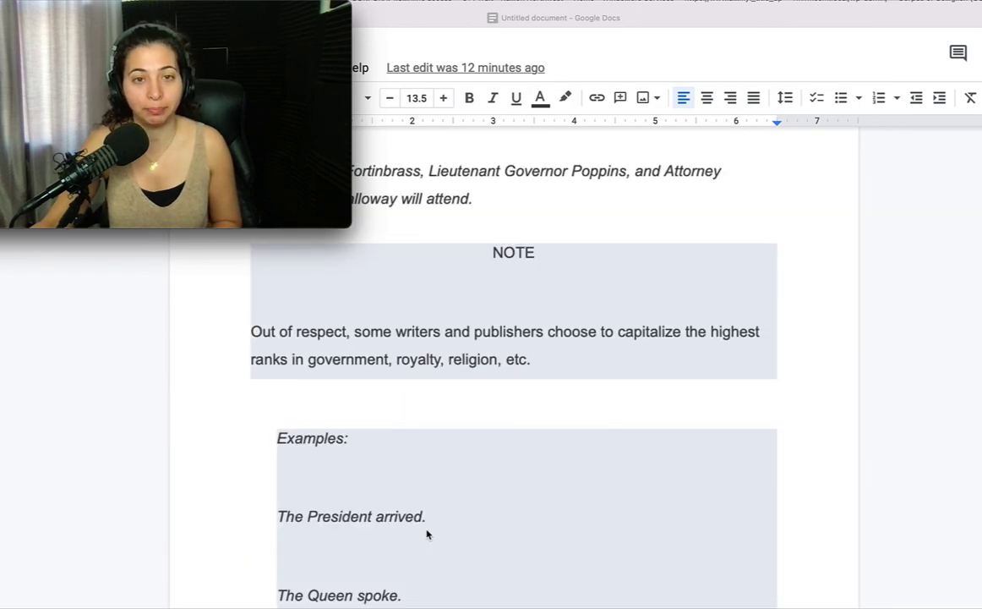
scroll(427, 532, down, 20)
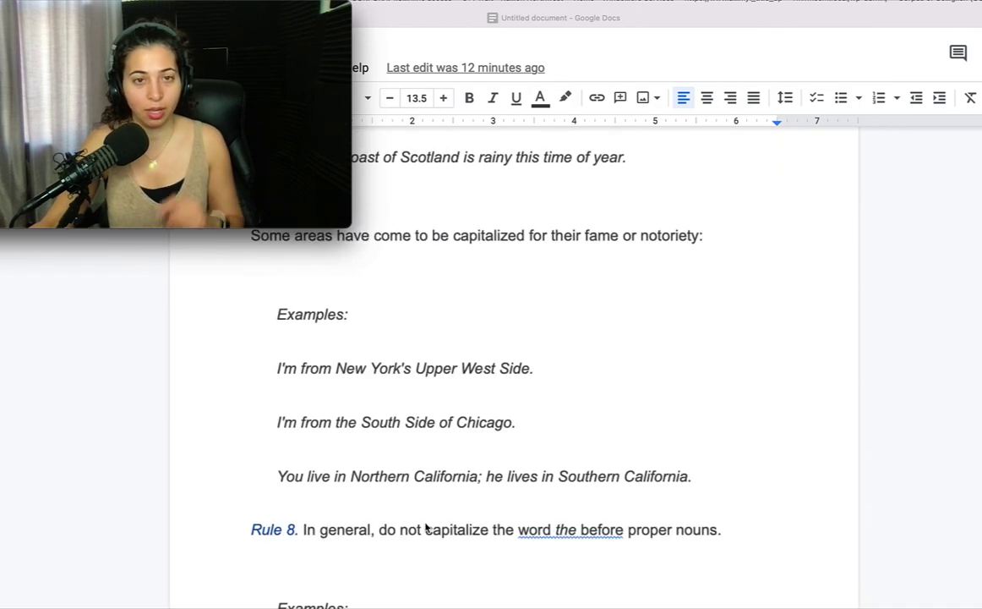
scroll(425, 526, down, 20)
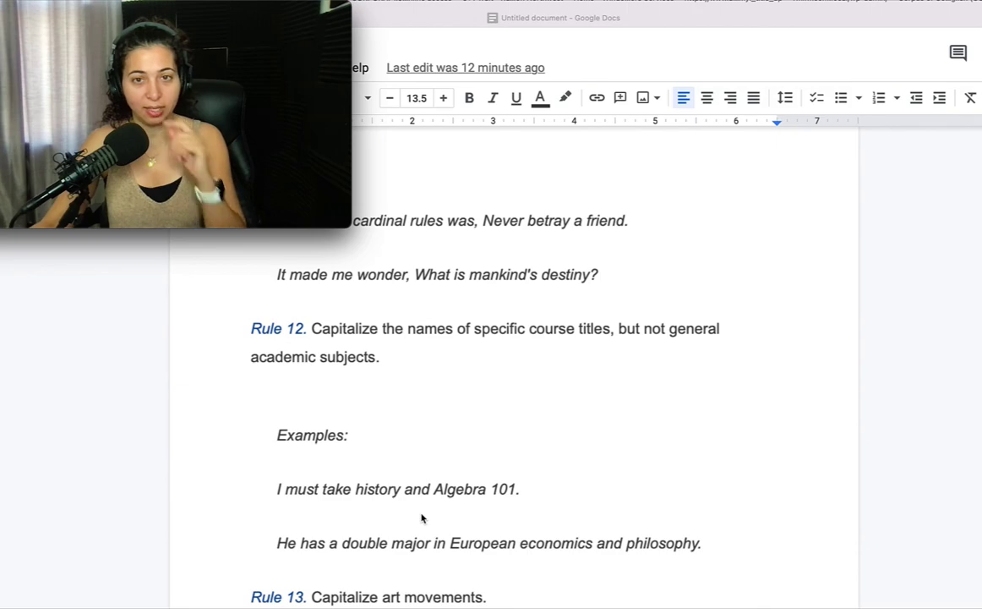
scroll(419, 504, down, 20)
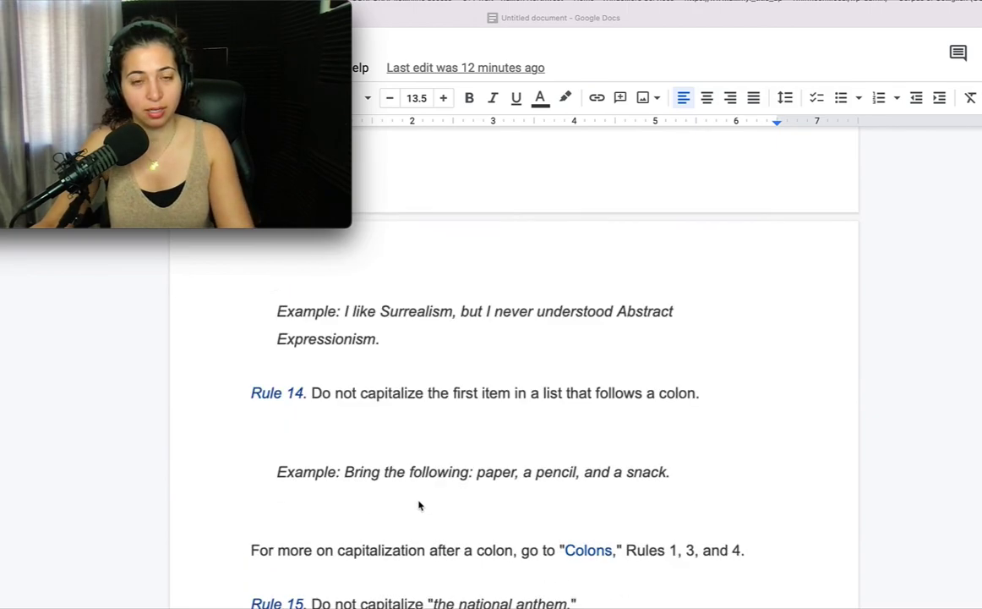
scroll(419, 505, up, 10)
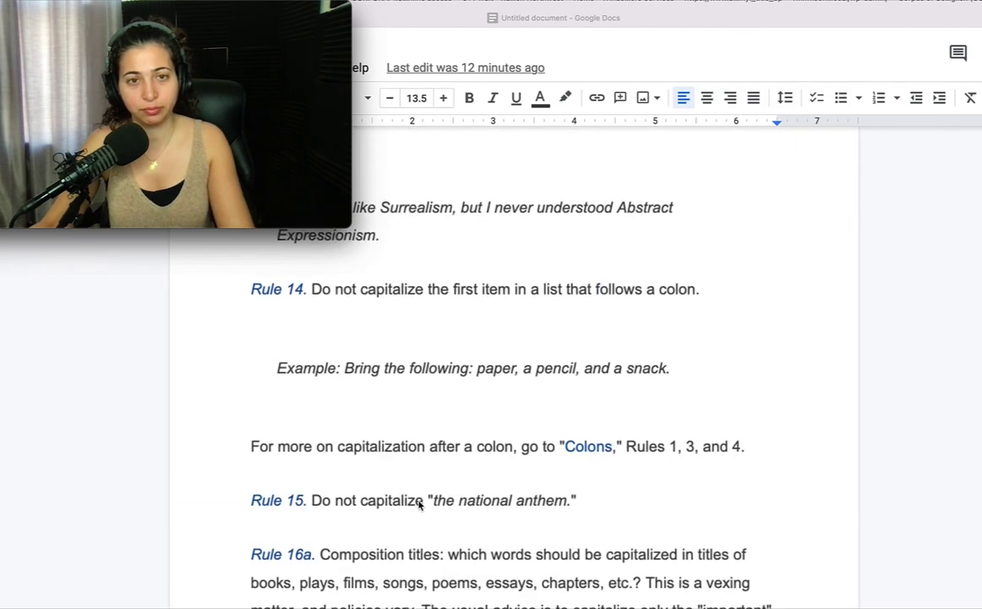
scroll(418, 508, down, 20)
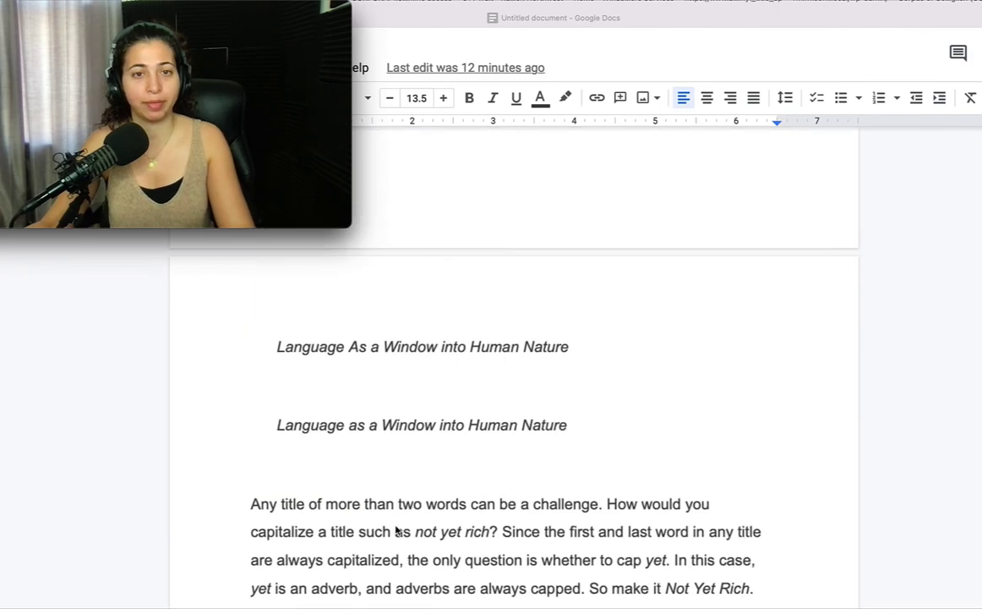
scroll(376, 534, down, 3)
scroll(375, 532, up, 20)
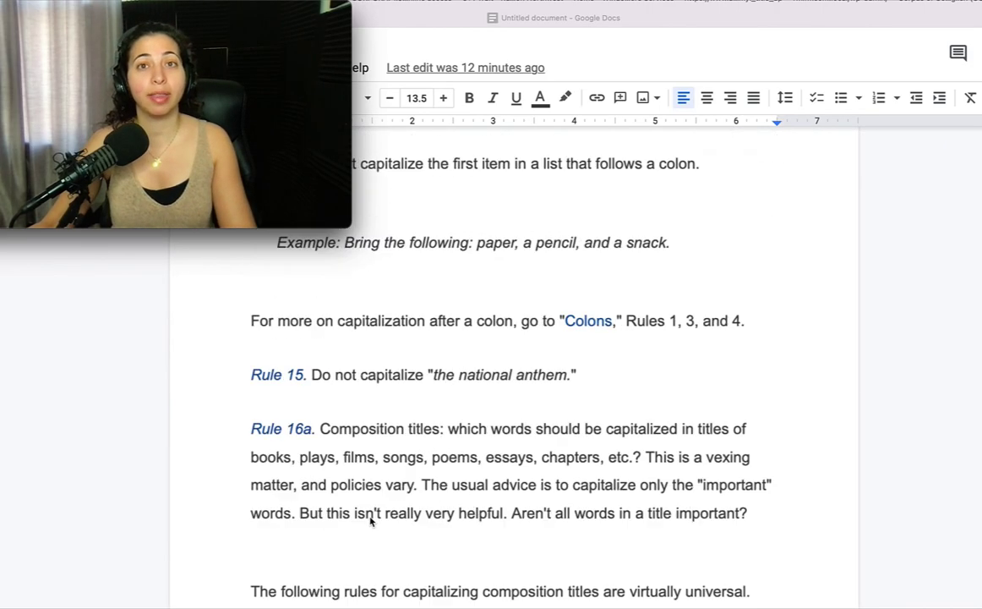
scroll(370, 520, up, 20)
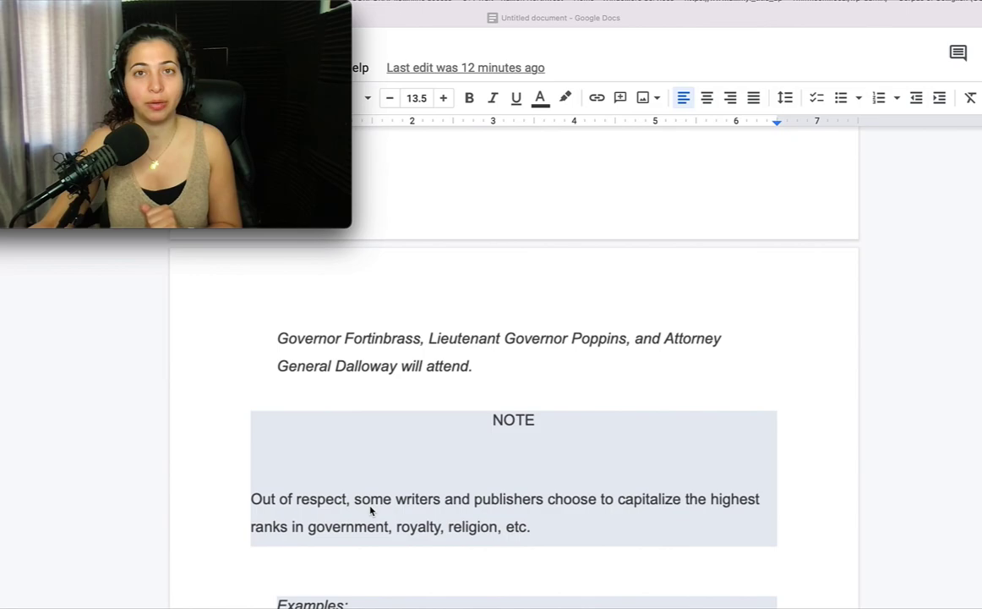
Step: Scroll back up toward the Capitalization Rules title at the top of the document
scroll(360, 520, up, 10)
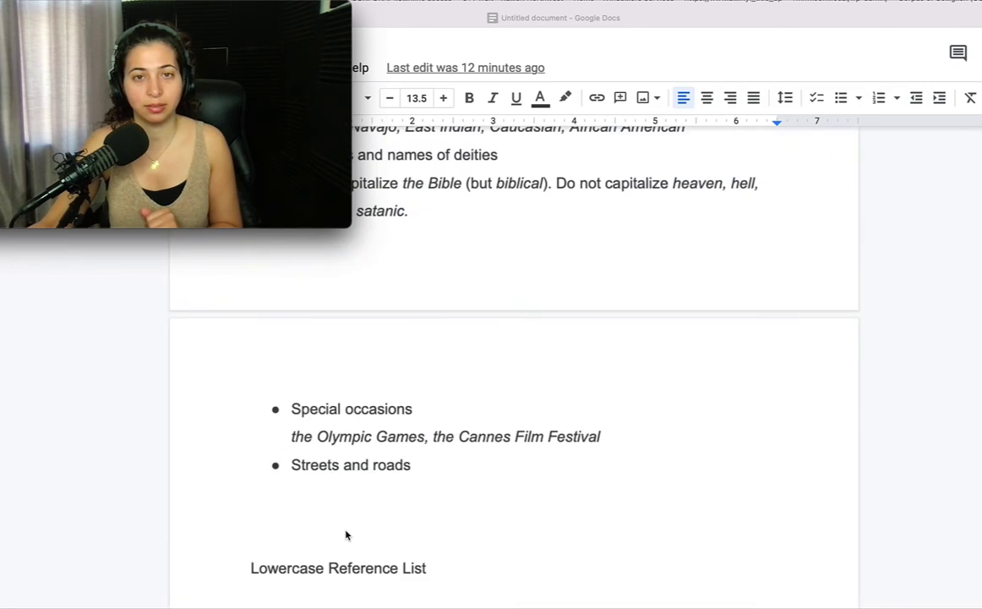